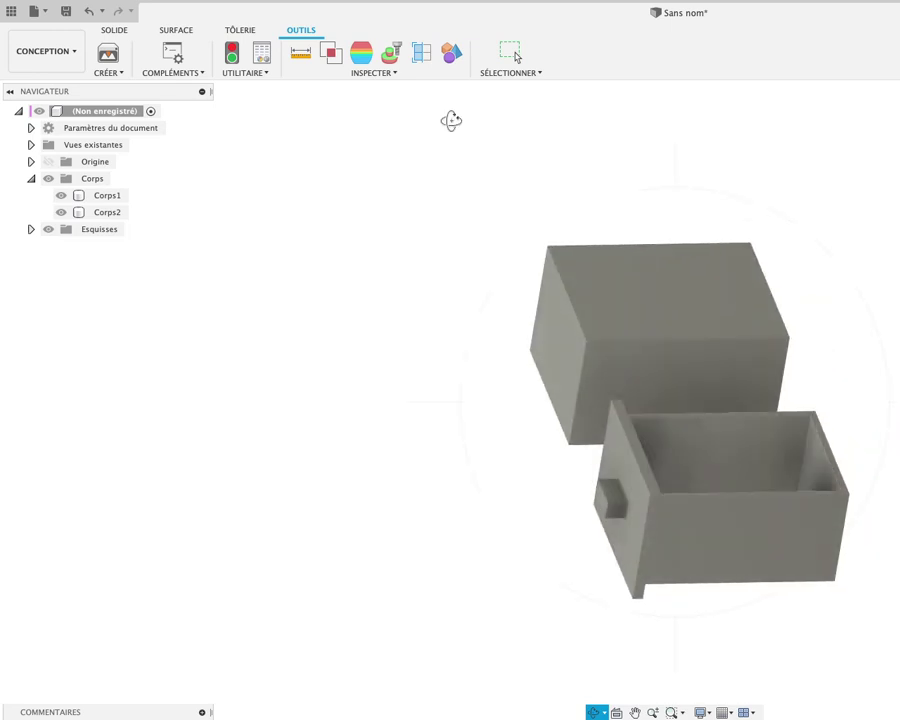
# Examine the closed box and the open drawer from an angled view, highlighting each body in turn.
pyautogui.click(116, 30)
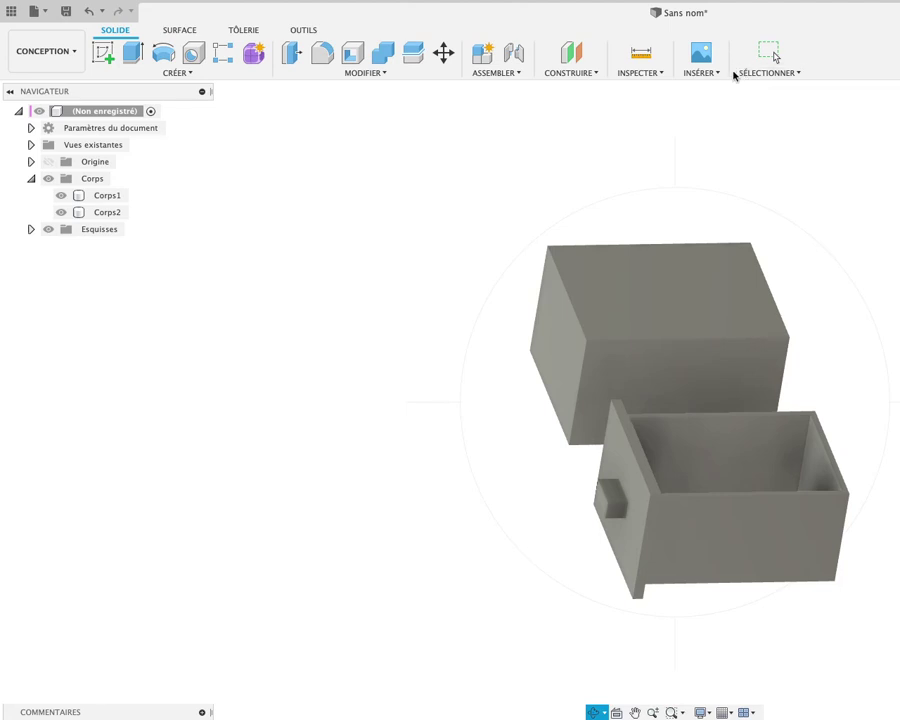
pyautogui.moveTo(797, 289); pyautogui.dragTo(812, 337)
pyautogui.rightClick(812, 337)
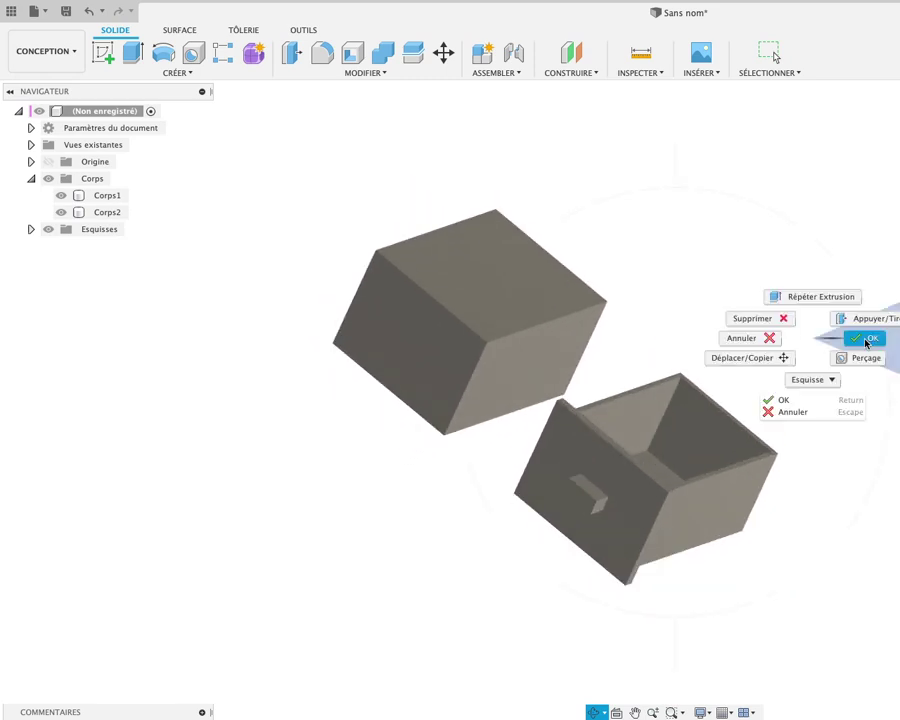
pyautogui.click(874, 340)
pyautogui.click(495, 370)
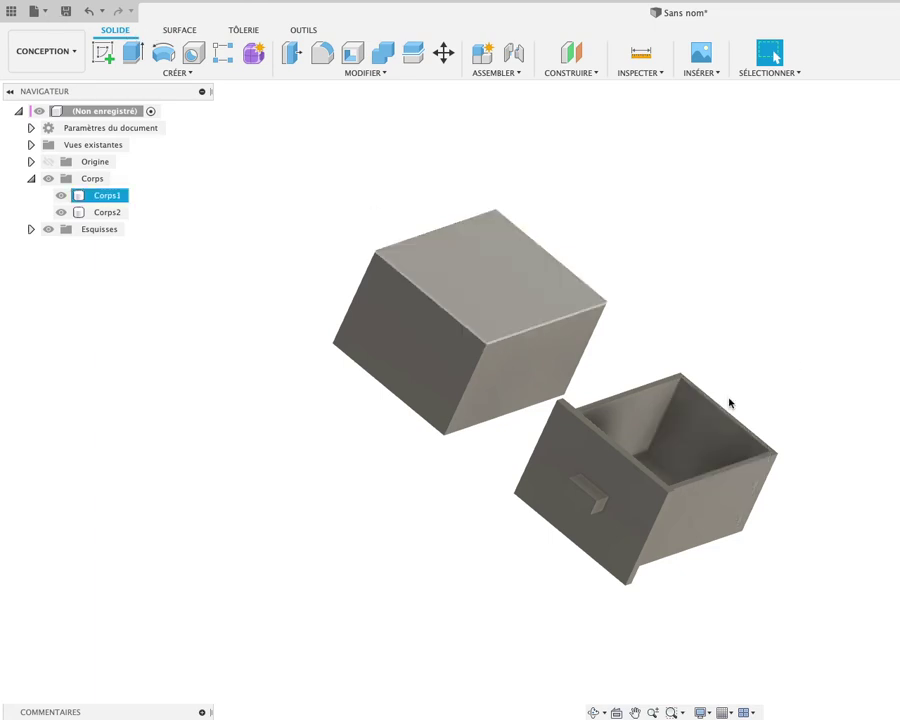
pyautogui.scroll(-3, 832, 390)
pyautogui.scroll(3, 832, 390)
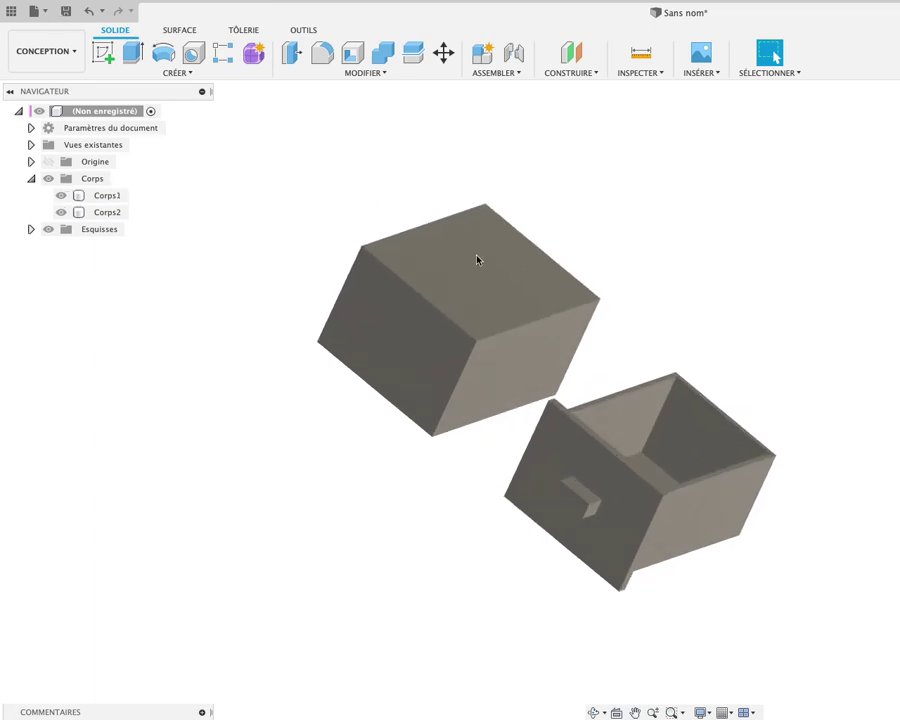
pyautogui.click(112, 195)
pyautogui.click(108, 212)
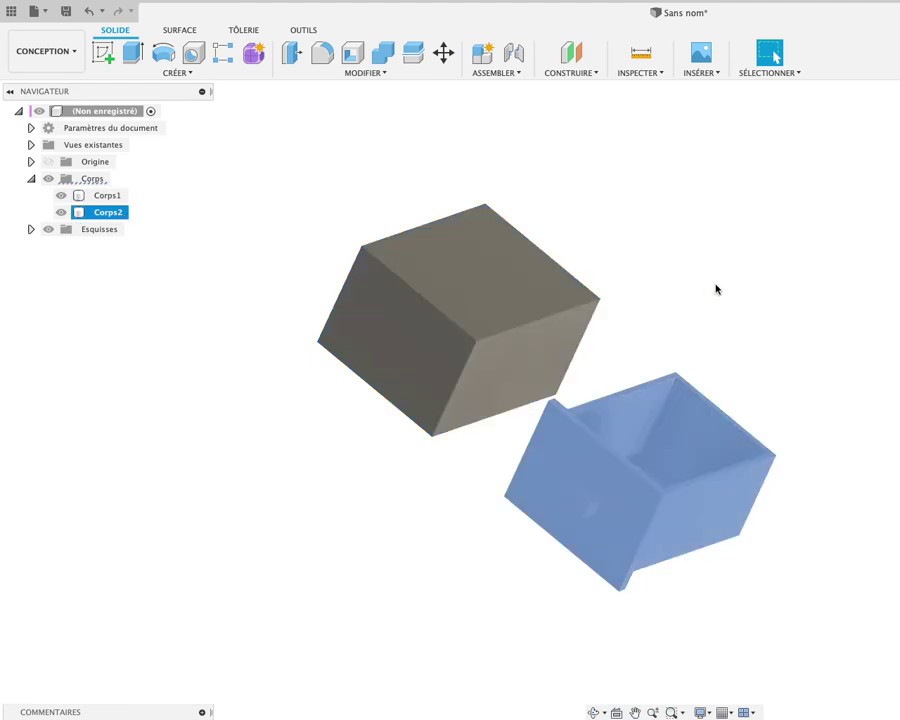
pyautogui.click(722, 284)
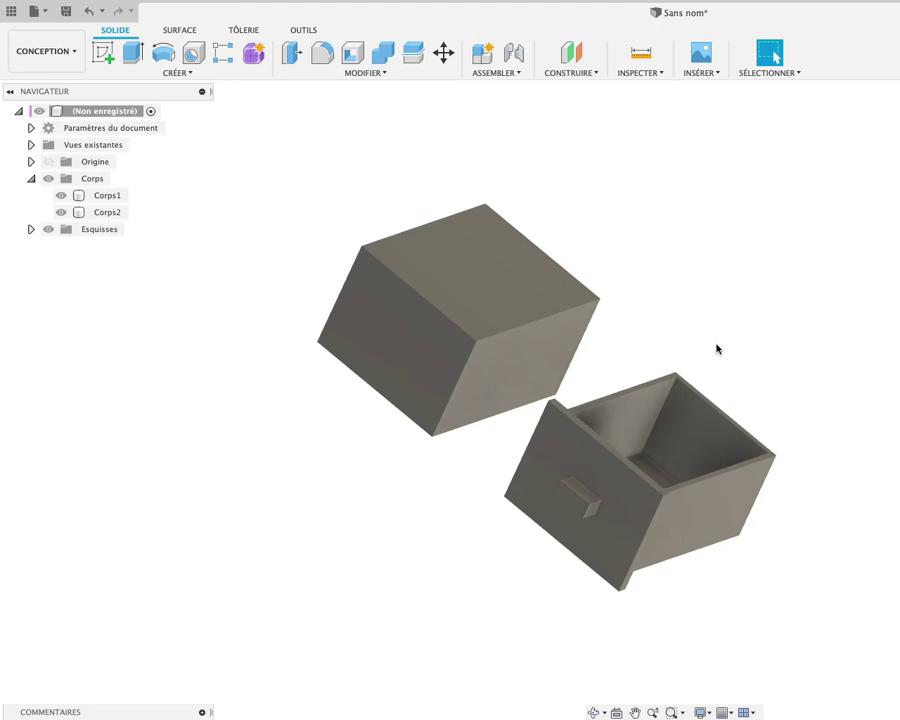
# Start the 3D print command and select the closed box body, Corps1, as the model to export.
pyautogui.click(305, 30)
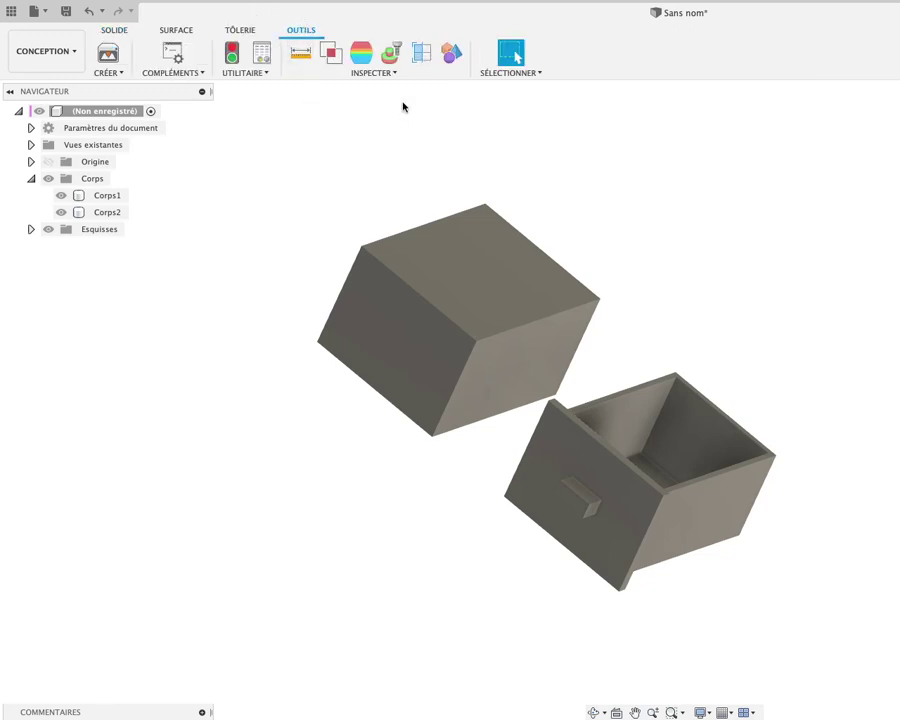
pyautogui.click(109, 57)
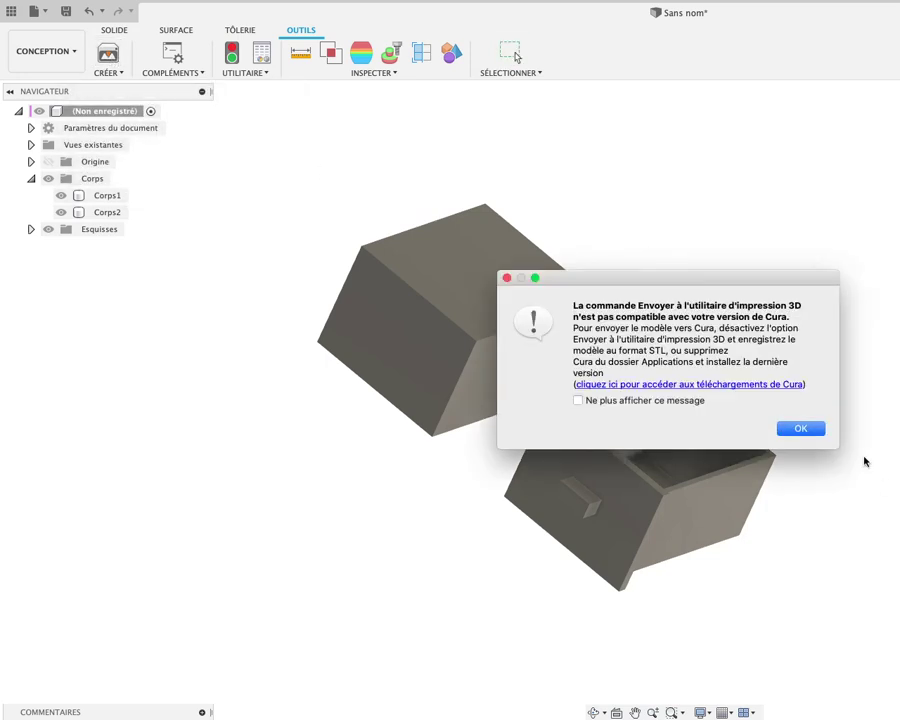
pyautogui.click(805, 429)
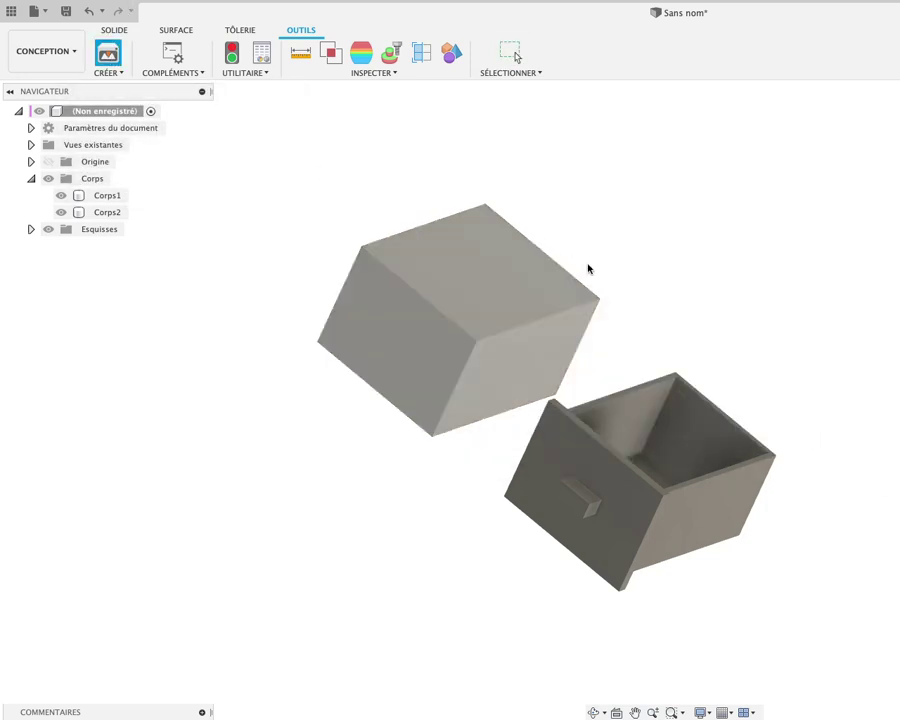
pyautogui.scroll(-5, 763, 301)
pyautogui.scroll(3, 518, 284)
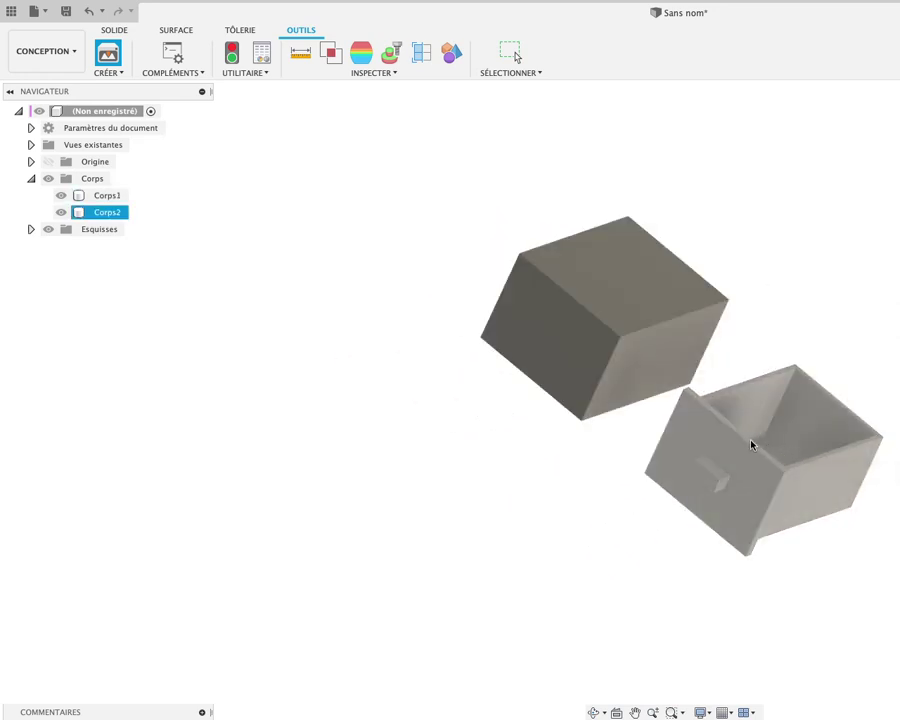
pyautogui.click(119, 197)
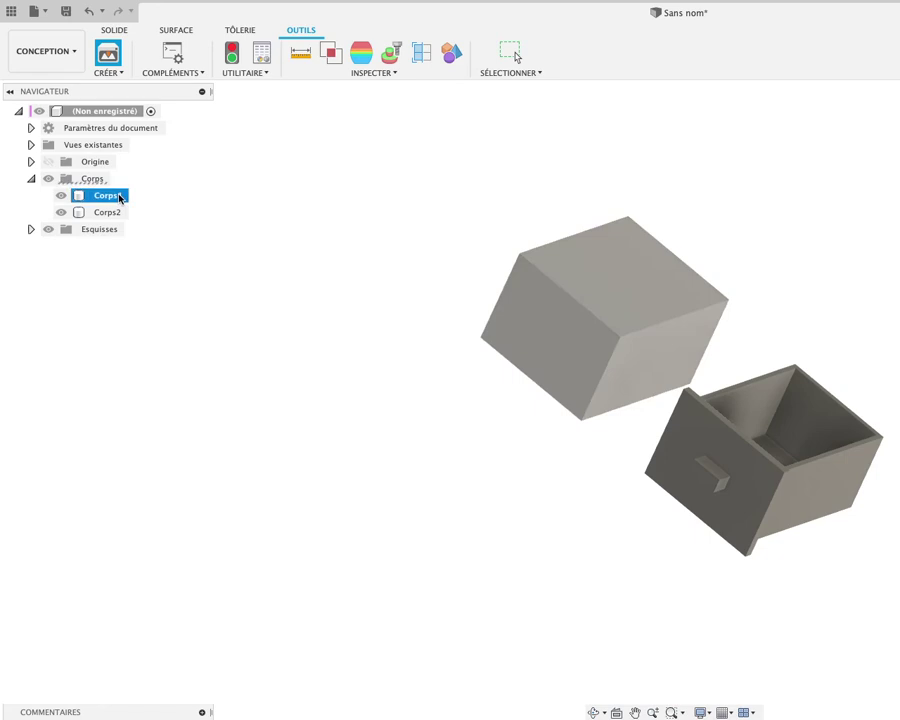
pyautogui.scroll(2, 765, 288)
pyautogui.scroll(-2, 765, 288)
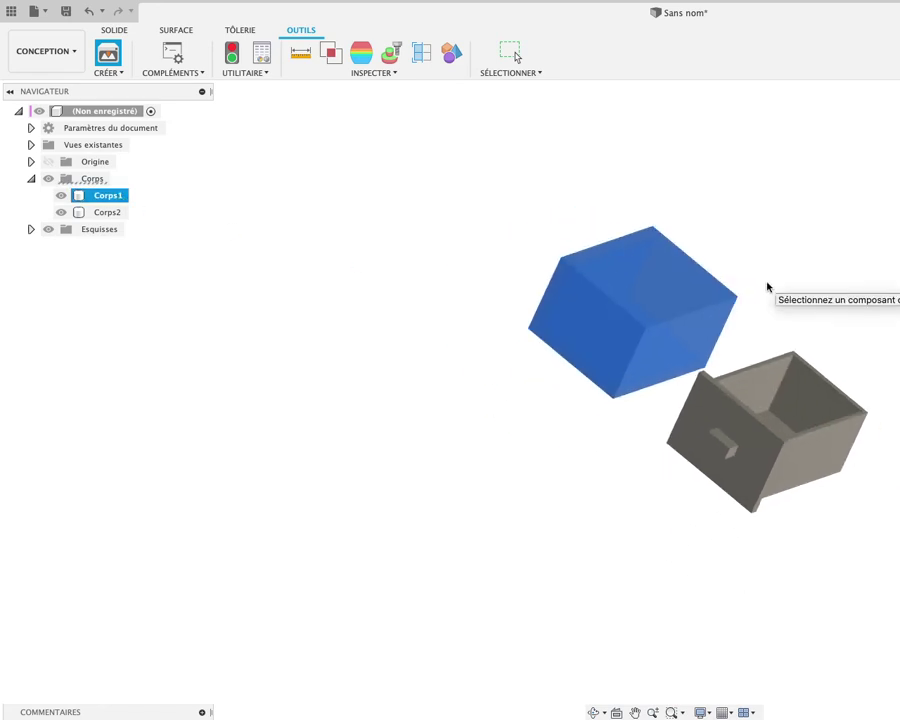
pyautogui.scroll(3, 767, 286)
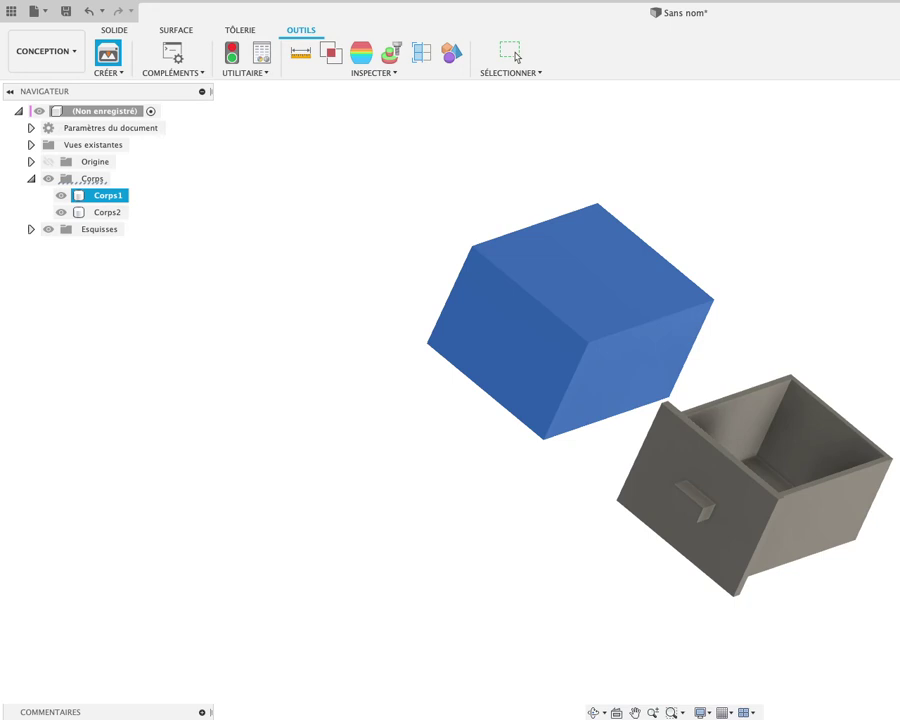
pyautogui.scroll(2, 609, 277)
pyautogui.scroll(-3, 743, 297)
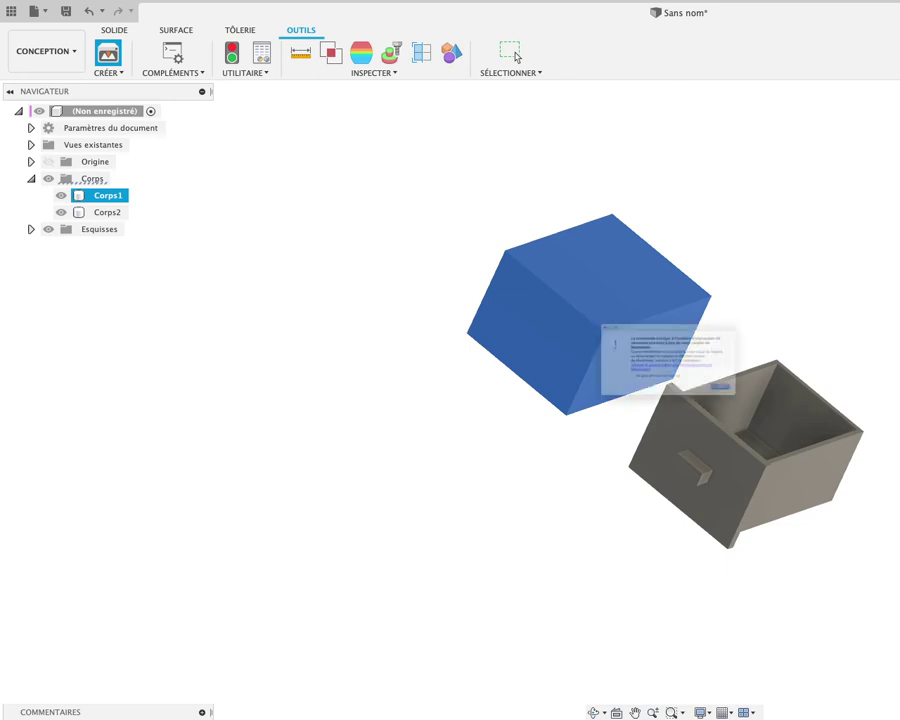
# Choose CuraByDagoma from the Applications folder as the 3D print utility and send the selected box body to it.
pyautogui.click(801, 429)
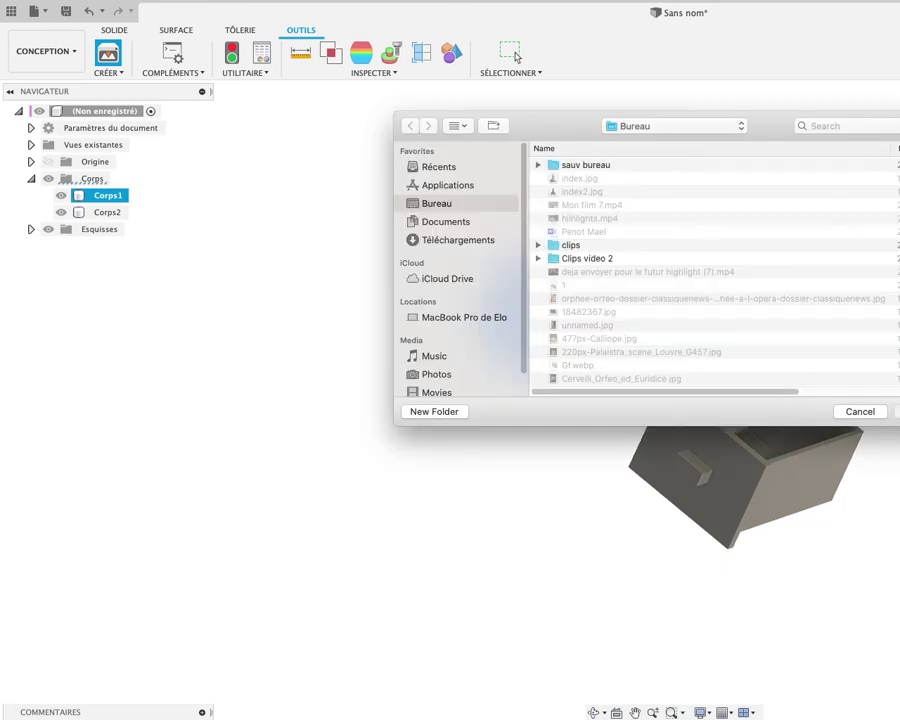
pyautogui.click(880, 414)
pyautogui.click(445, 186)
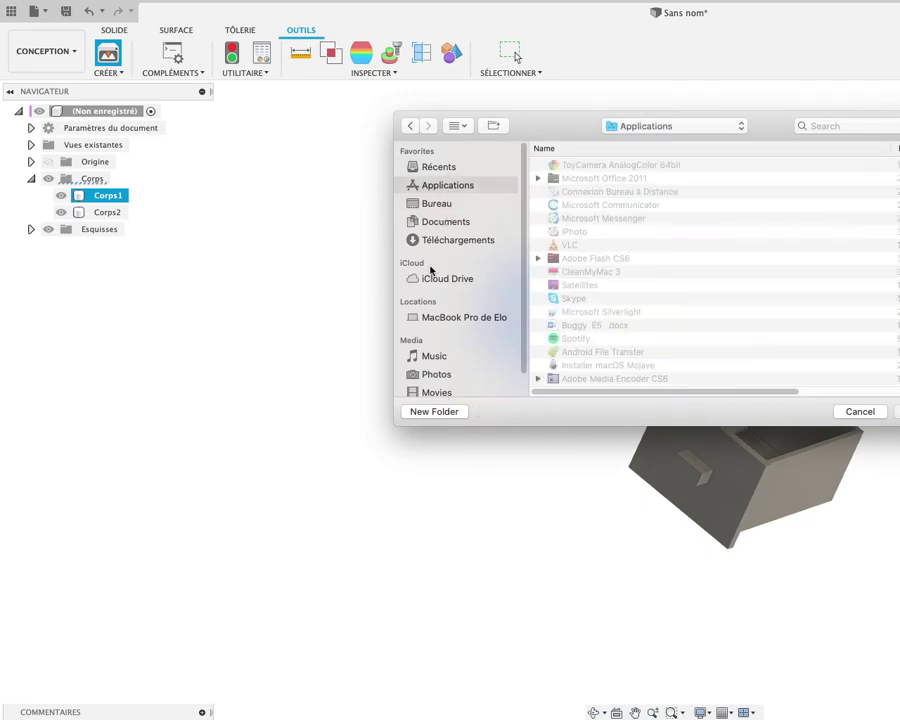
pyautogui.scroll(-10, 772, 237)
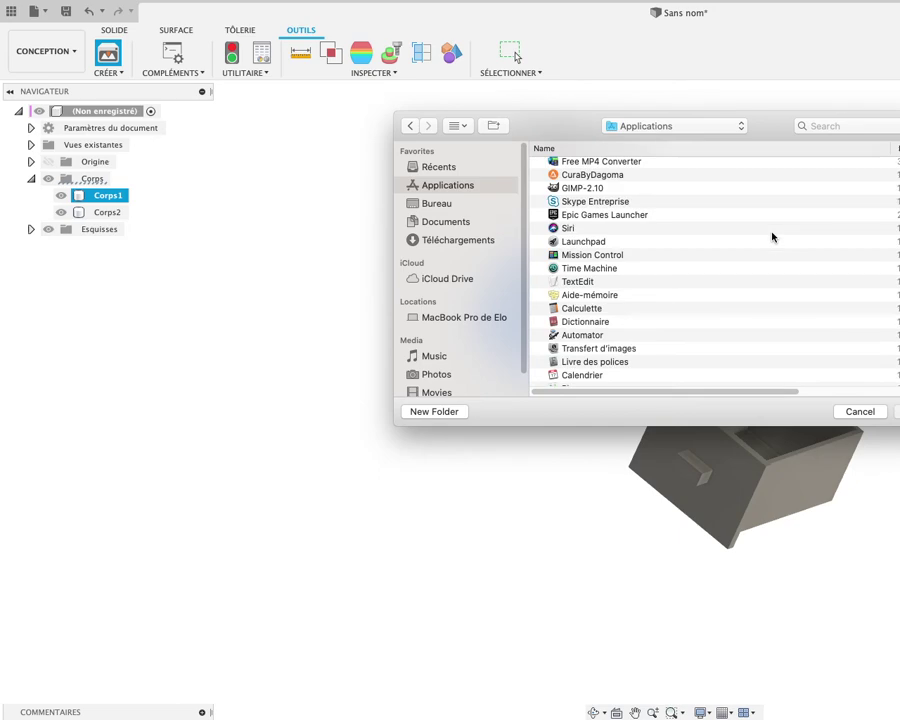
pyautogui.scroll(-15, 772, 237)
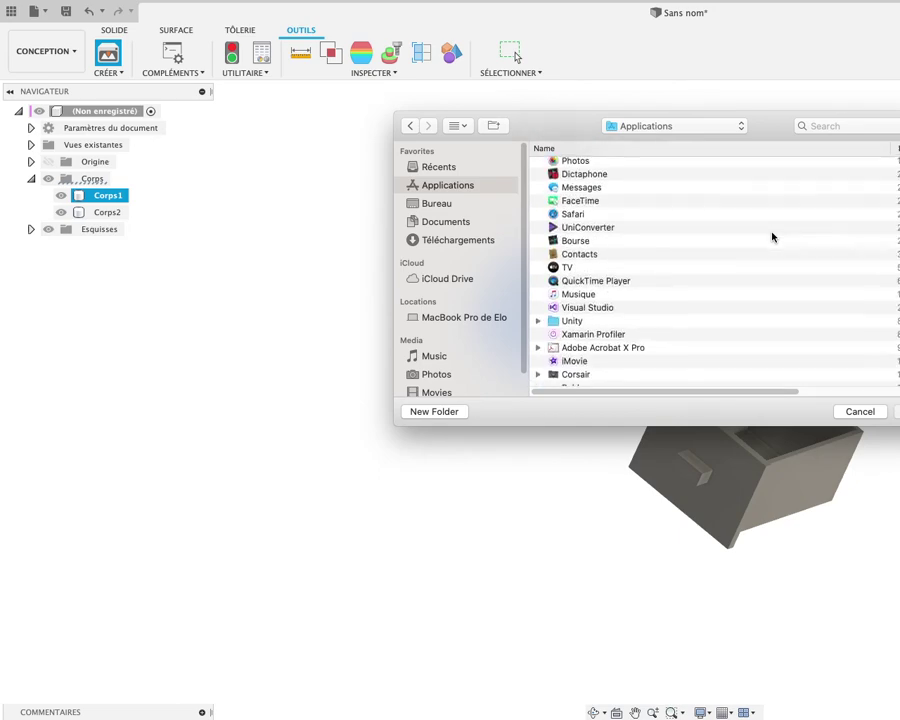
pyautogui.scroll(-8, 772, 237)
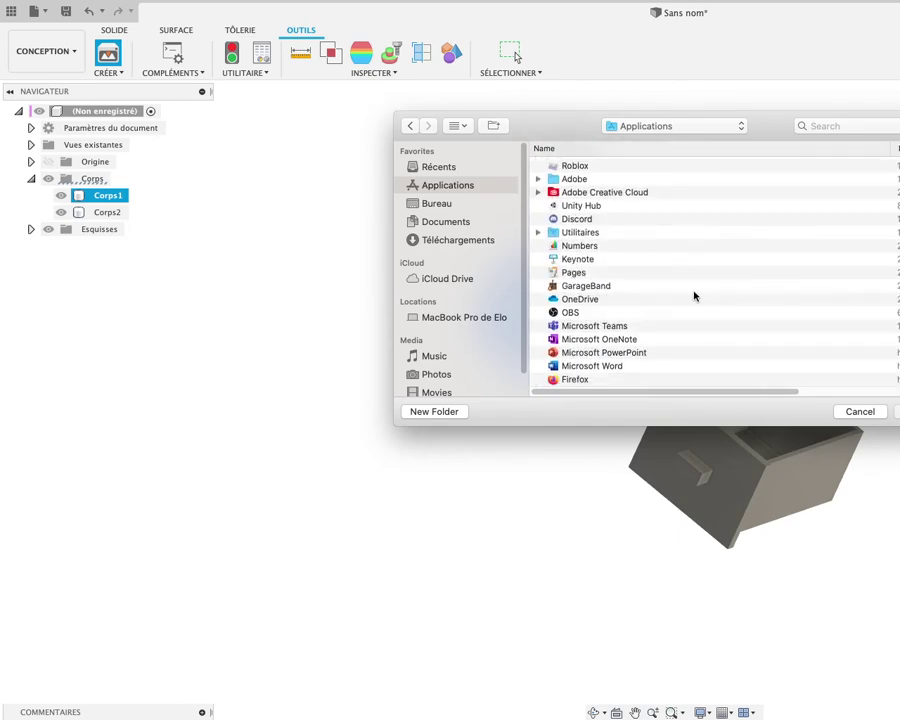
pyautogui.scroll(15, 672, 277)
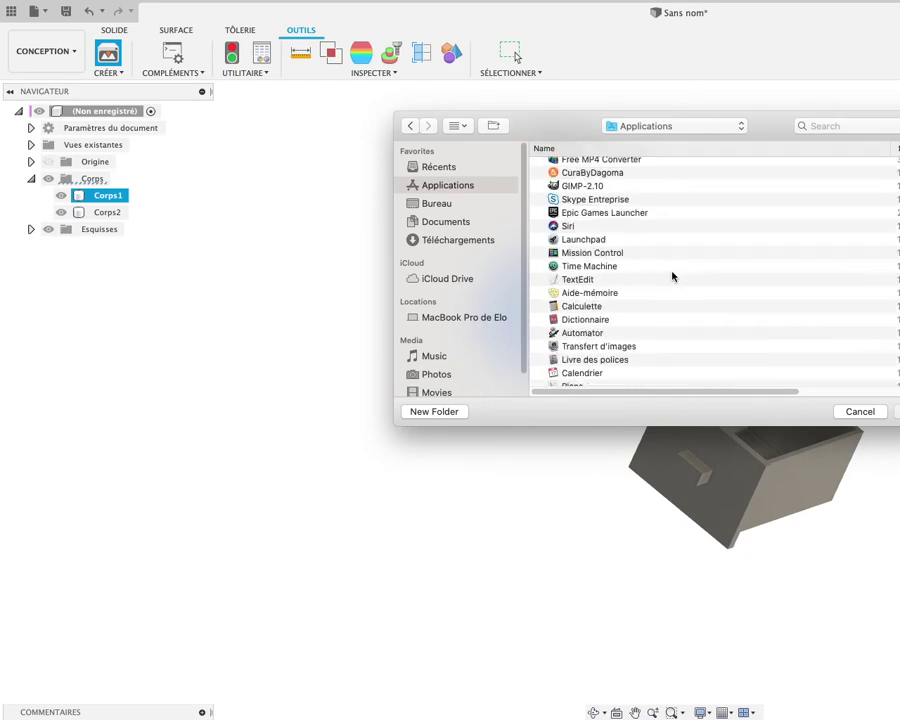
pyautogui.scroll(5, 670, 273)
pyautogui.scroll(-2, 664, 271)
pyautogui.click(594, 350)
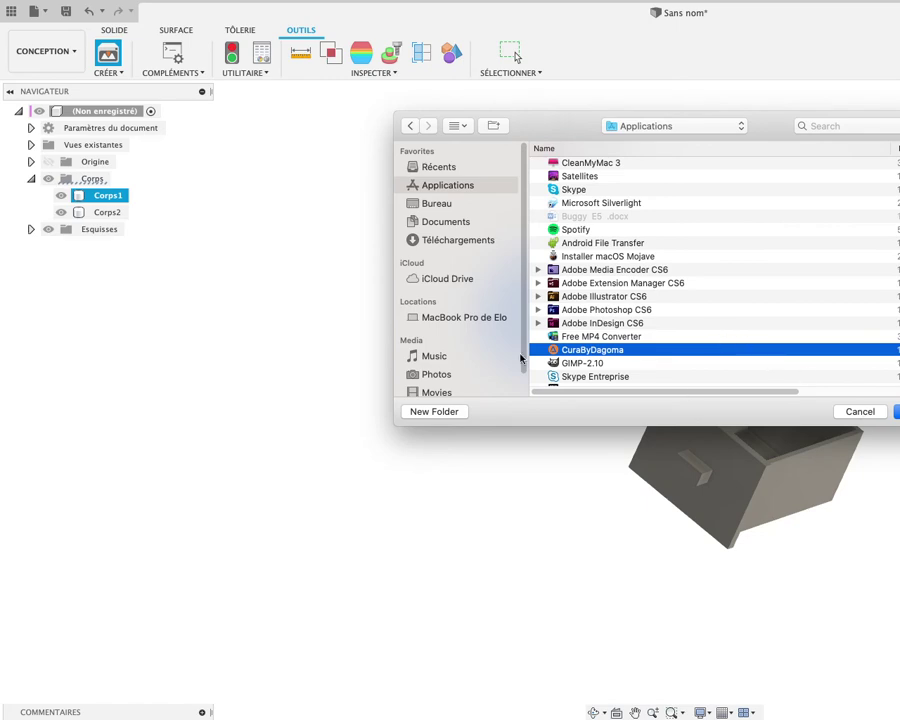
pyautogui.scroll(-5, 689, 312)
pyautogui.scroll(2, 689, 311)
pyautogui.rightClick(689, 311)
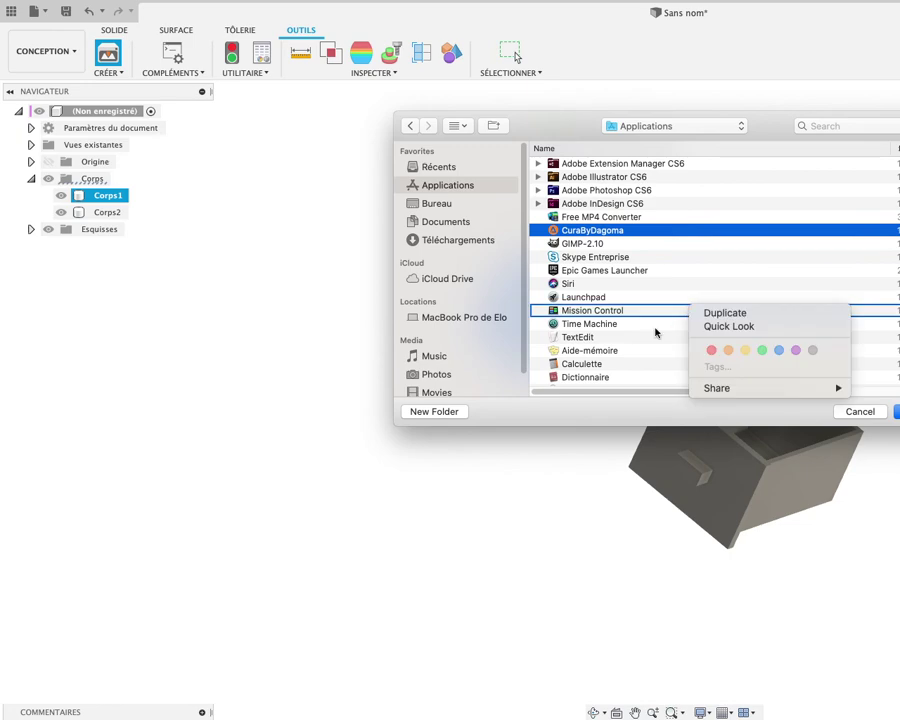
pyautogui.click(872, 352)
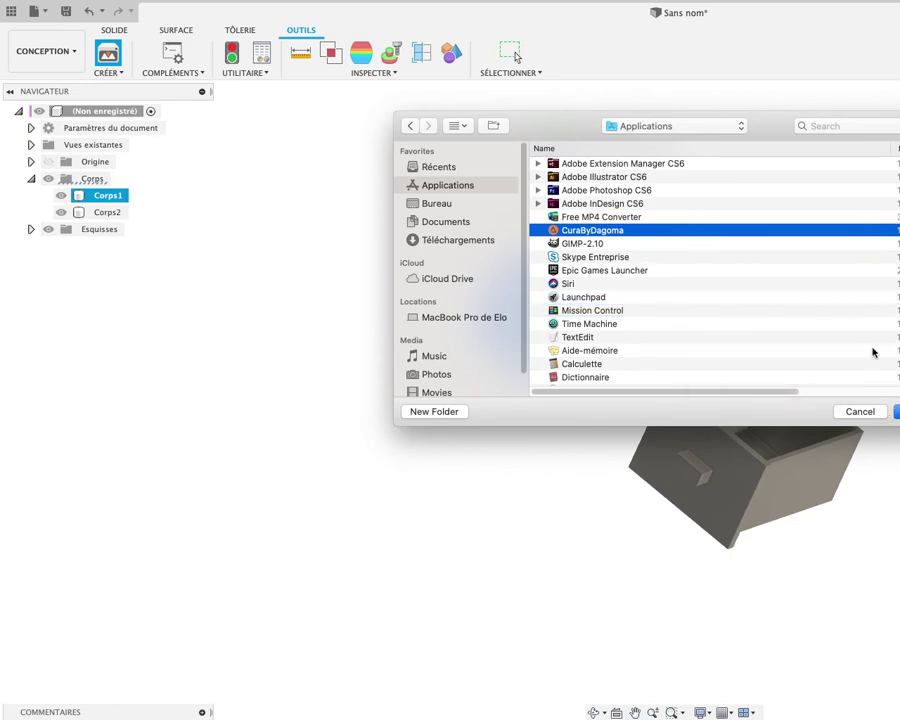
pyautogui.click(898, 412)
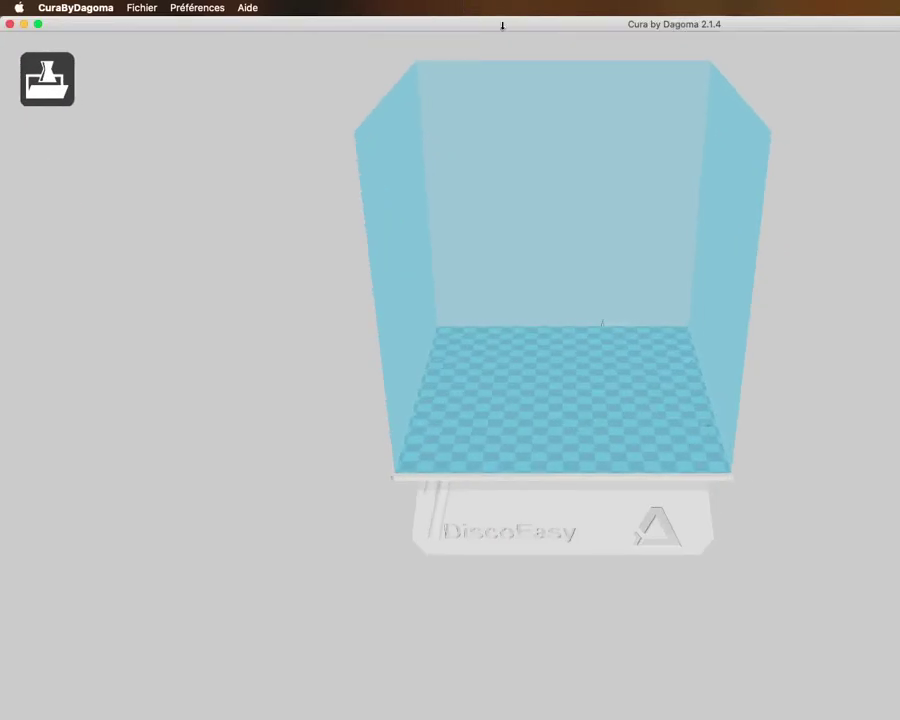
# Inspect the build volume in Cura by Dagoma and minimise its window to return to Fusion 360.
pyautogui.moveTo(516, 26); pyautogui.dragTo(210, 61)
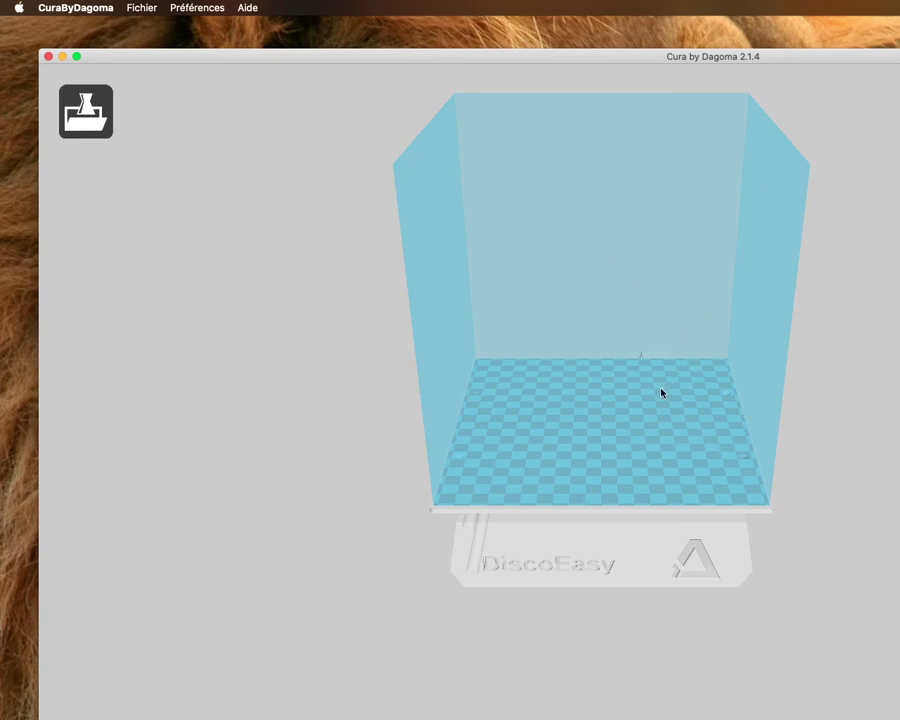
pyautogui.moveTo(609, 380); pyautogui.dragTo(364, 333, button='right')
pyautogui.click(62, 56)
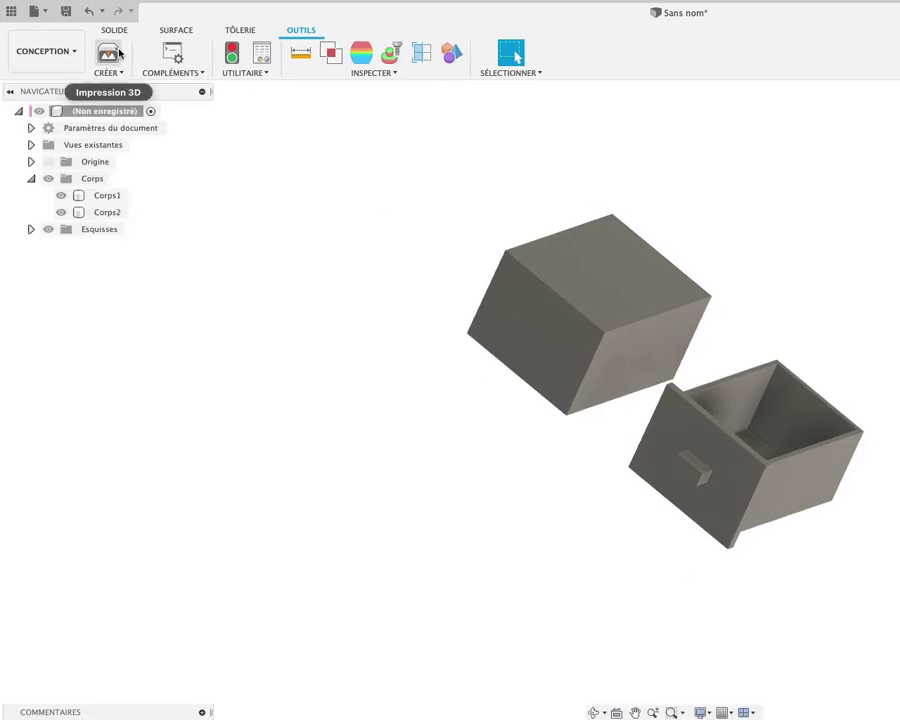
# Export the closed box body, Corps1, as an STL file named boite1 in the Bureau folder.
pyautogui.click(108, 54)
pyautogui.click(615, 365)
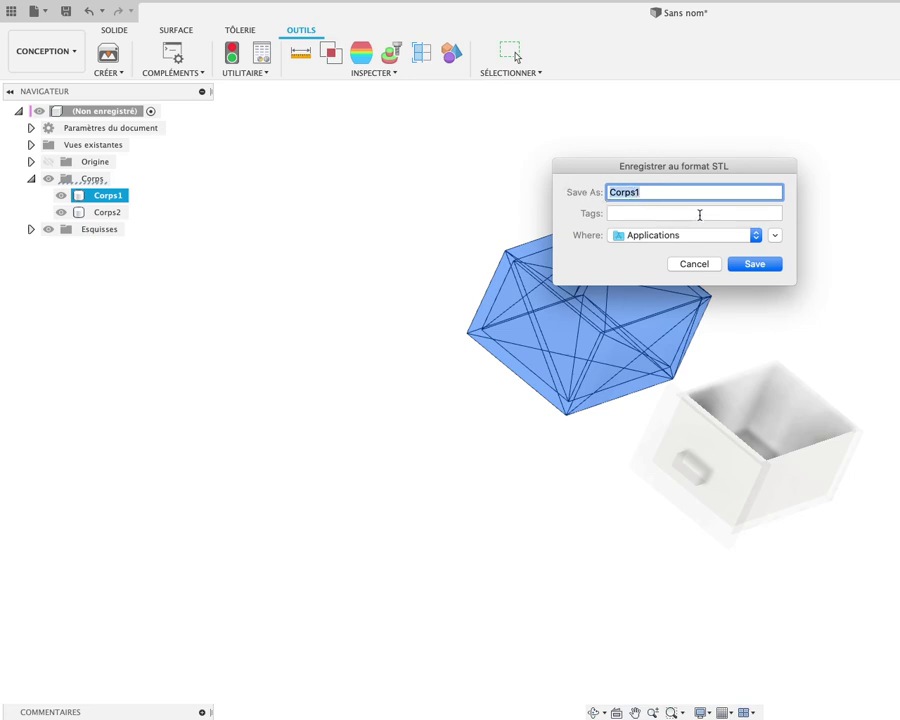
pyautogui.write('boite1')
pyautogui.click(755, 235)
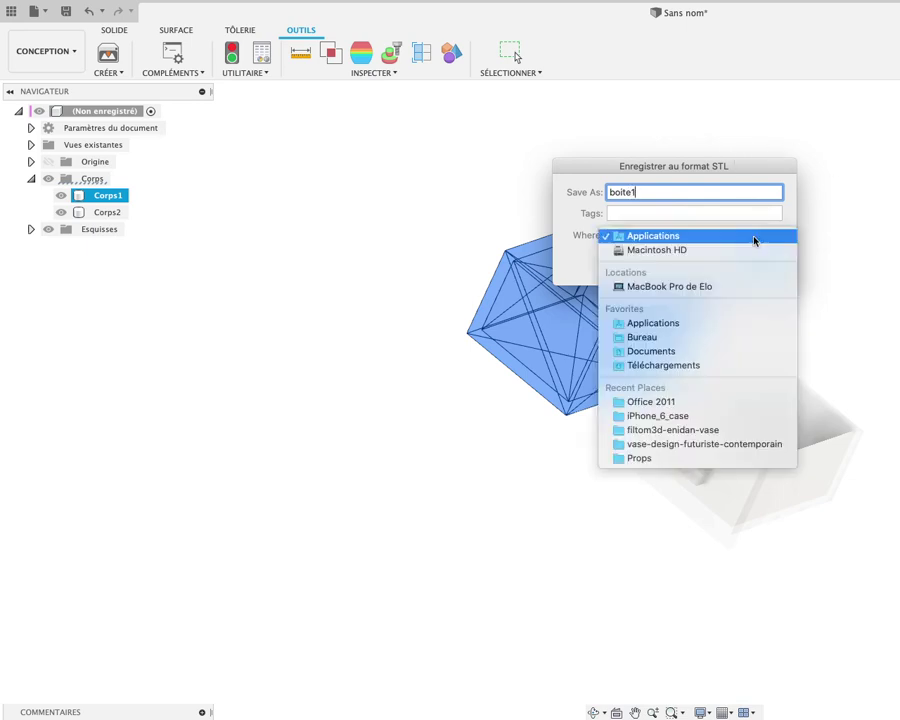
pyautogui.click(695, 390)
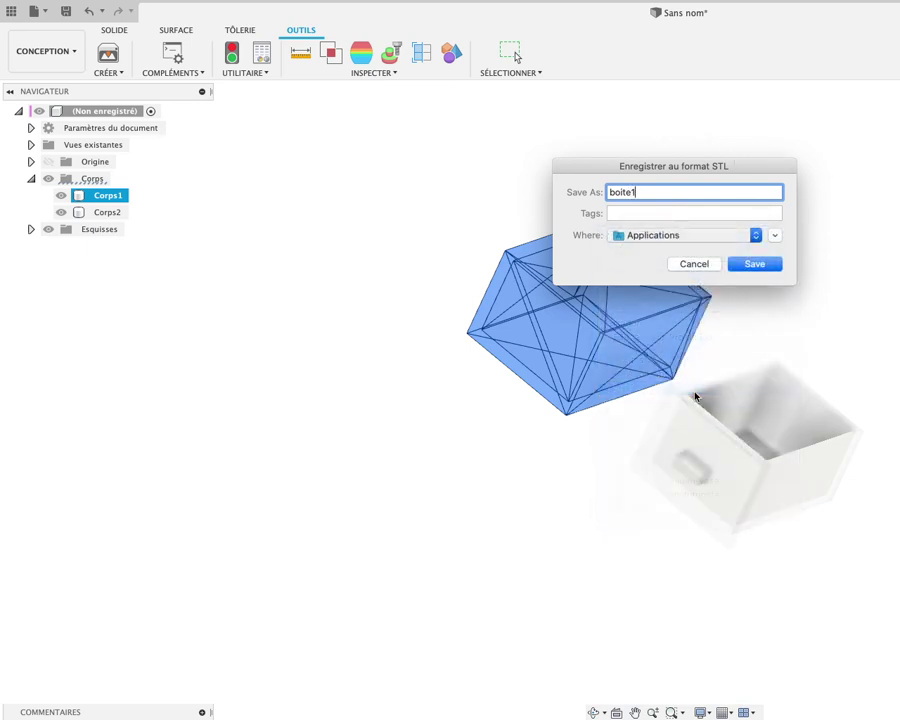
pyautogui.click(774, 235)
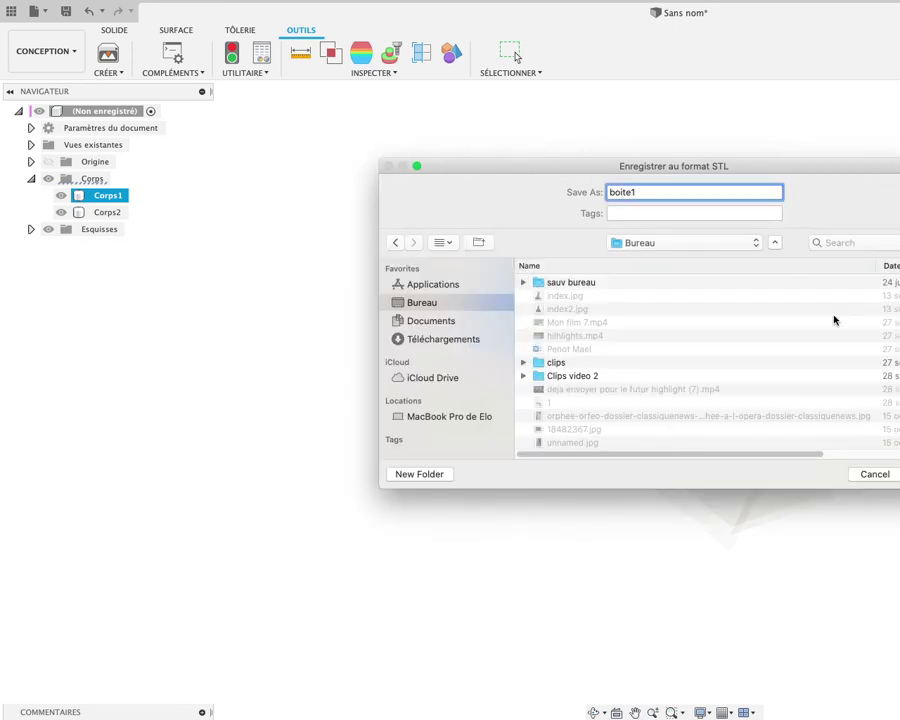
pyautogui.scroll(-5, 707, 391)
pyautogui.scroll(5, 707, 391)
pyautogui.click(899, 474)
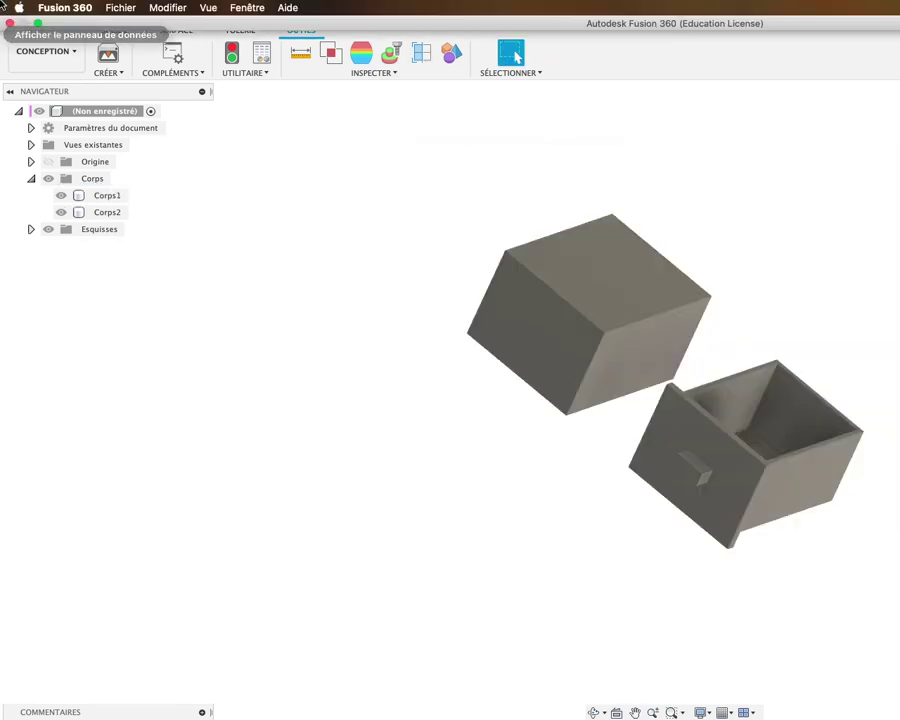
# Take the Fusion 360 window out of full-screen mode and bring it back up after viewing the desktop.
pyautogui.click(37, 25)
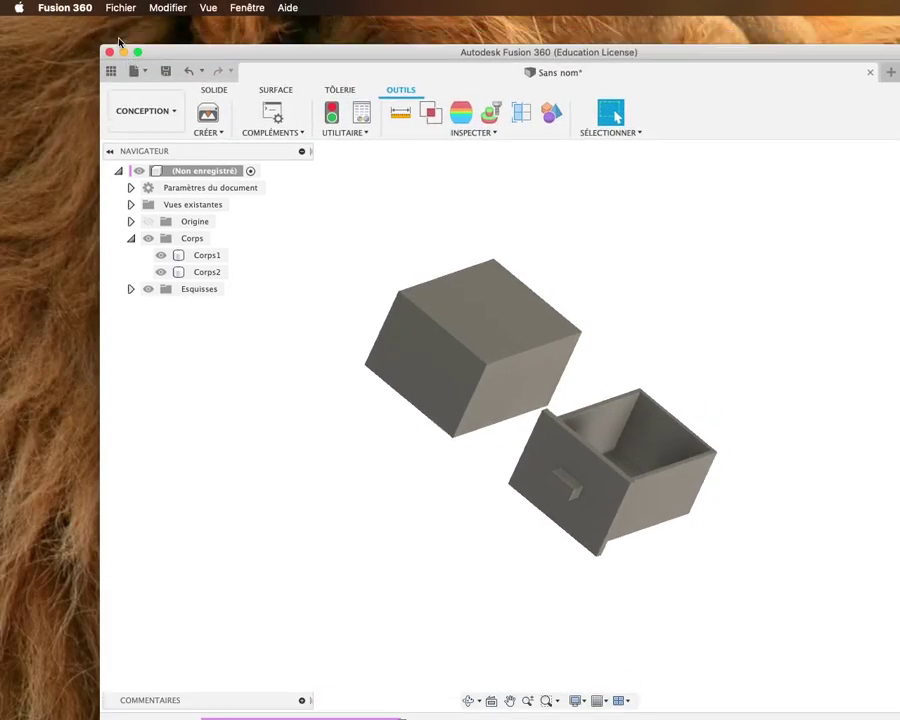
pyautogui.click(124, 50)
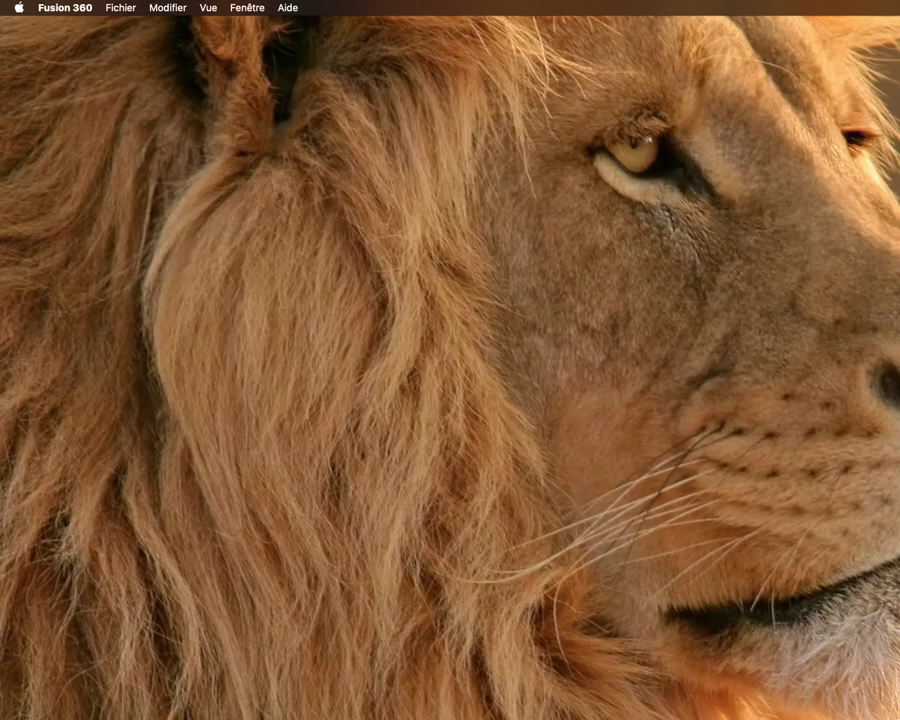
pyautogui.moveTo(895, 240); pyautogui.dragTo(420, 225)
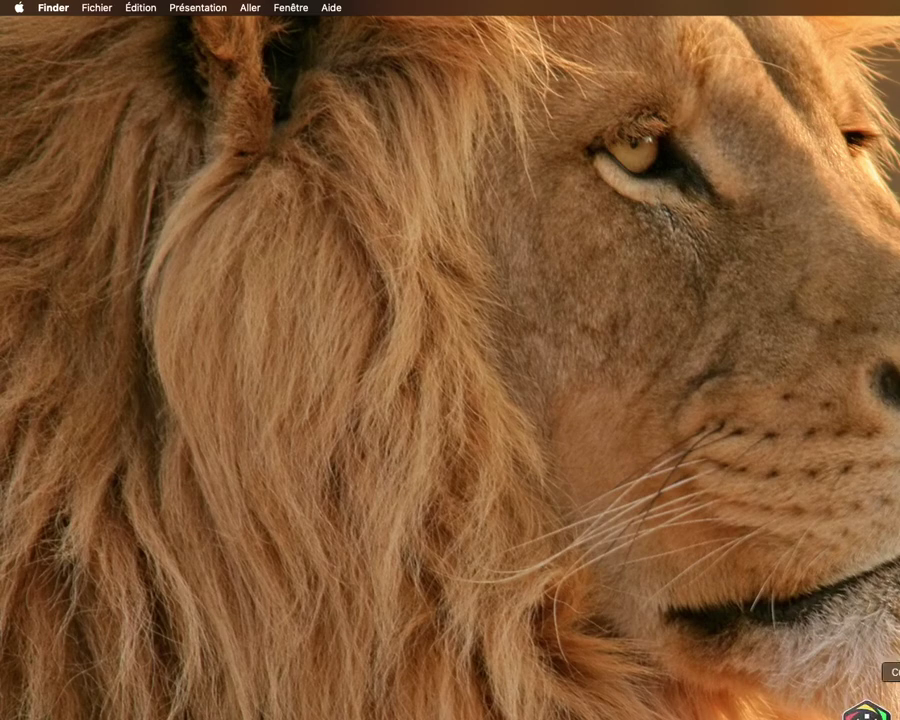
pyautogui.click(896, 712)
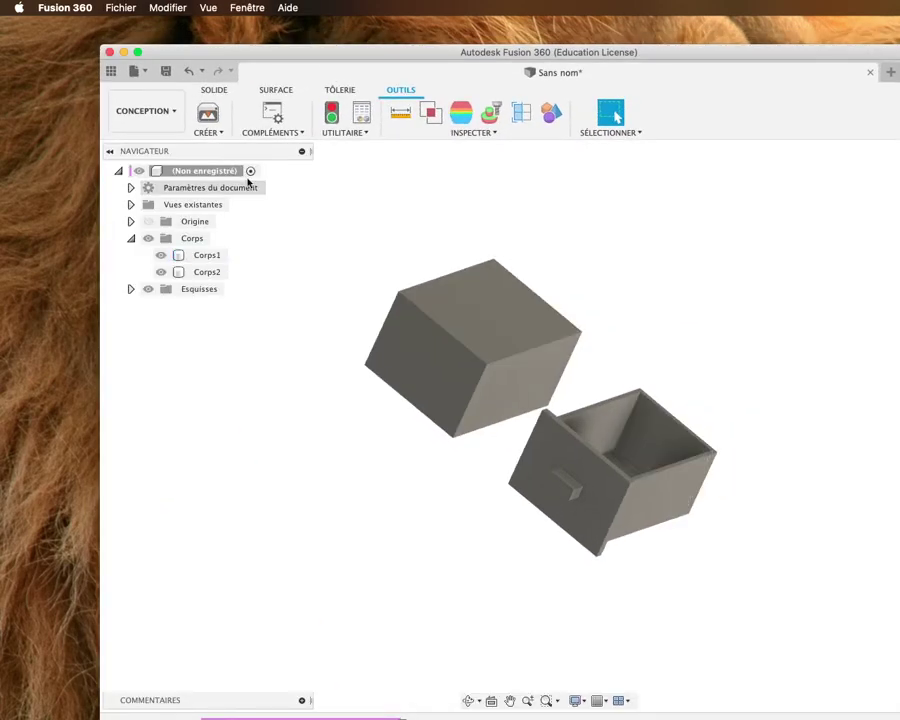
# Export the open drawer body, Corps2, as an STL file named boite2 in the Bureau folder.
pyautogui.click(206, 116)
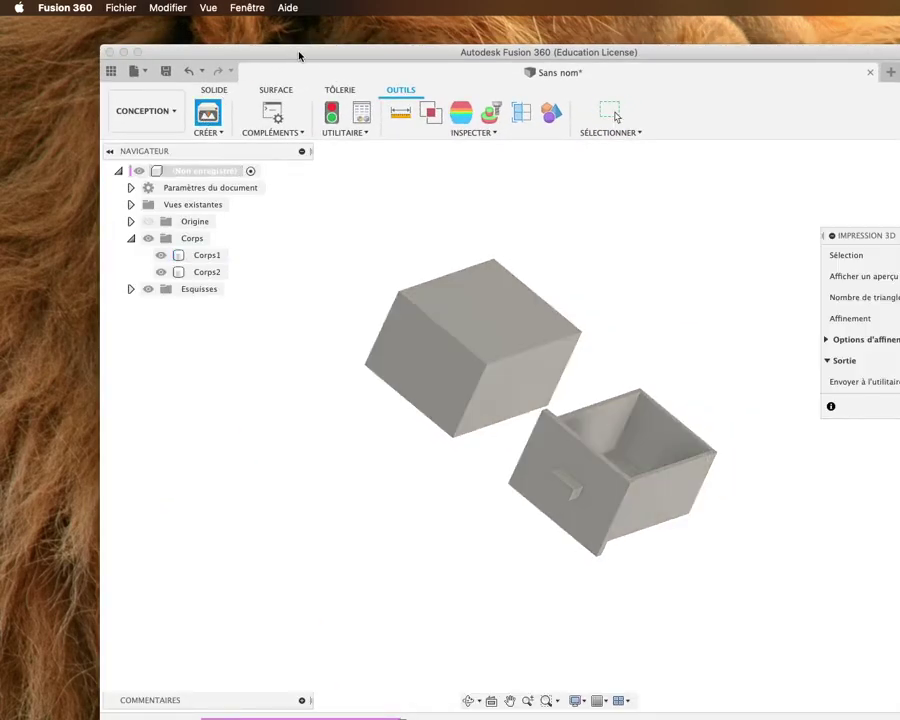
pyautogui.moveTo(299, 54); pyautogui.dragTo(333, 28)
pyautogui.click(661, 428)
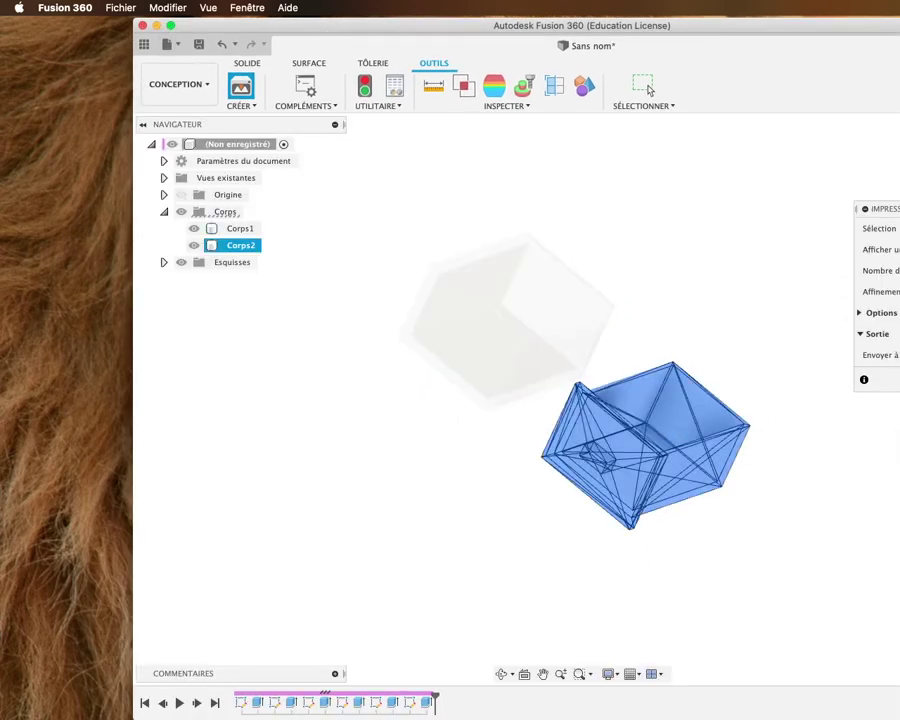
pyautogui.press('Return')
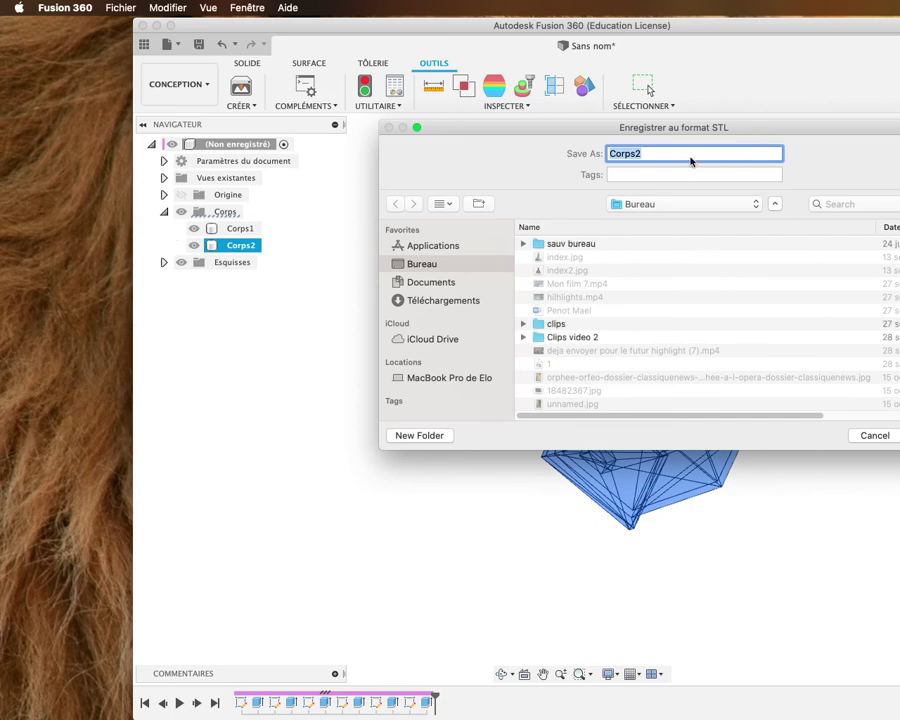
pyautogui.write('boite2')
pyautogui.click(899, 435)
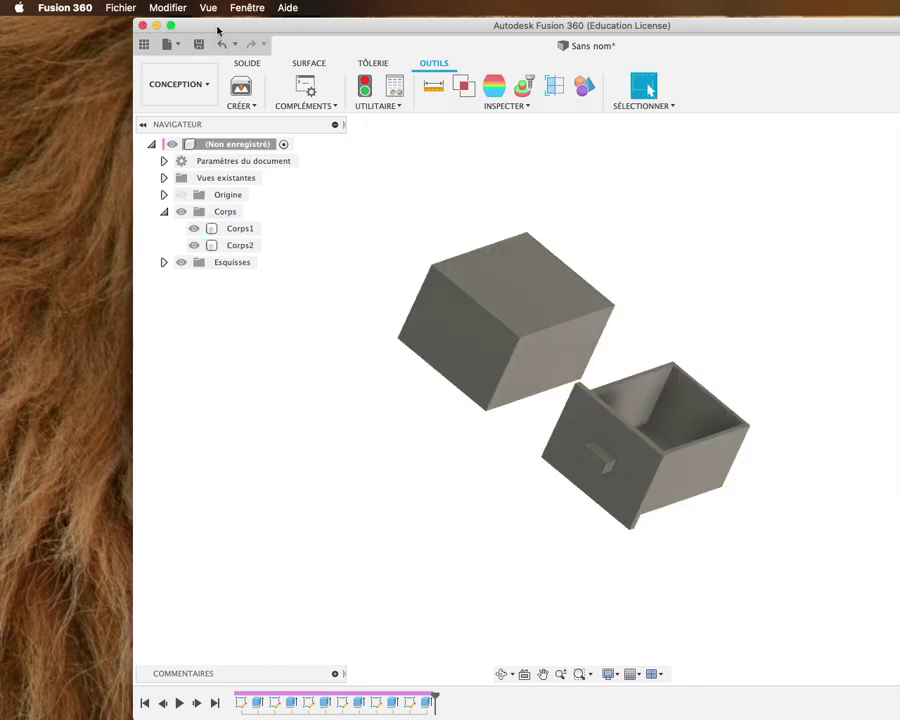
pyautogui.click(170, 24)
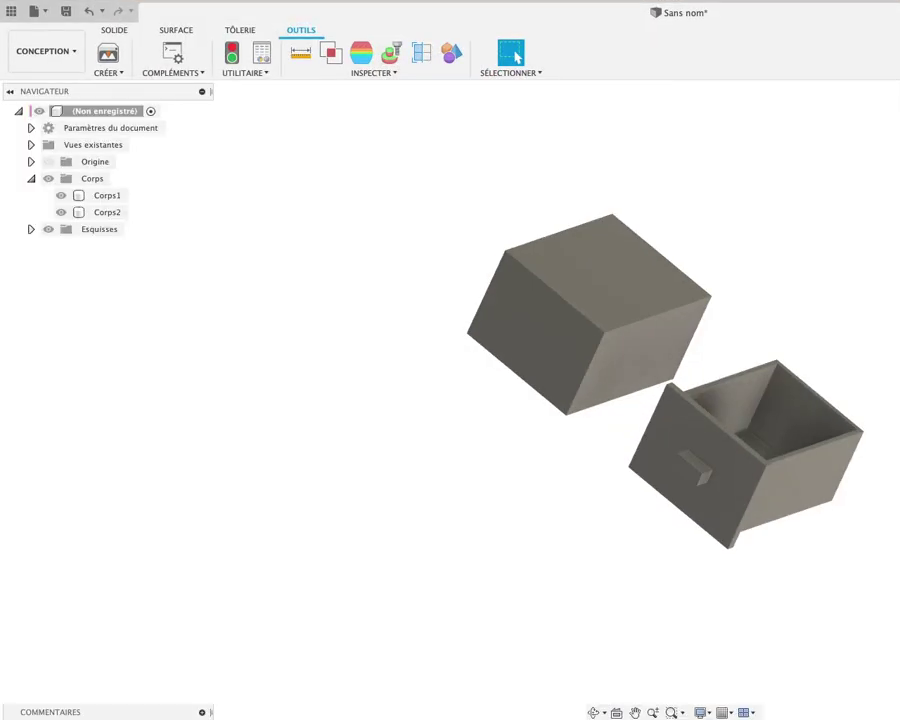
pyautogui.moveTo(112, 3)
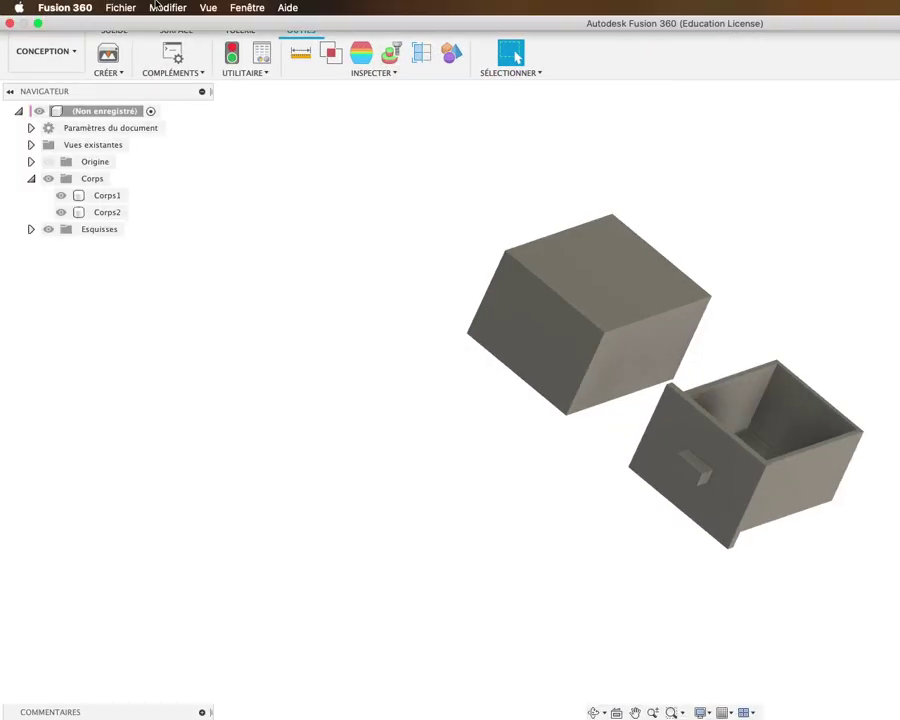
pyautogui.click(37, 22)
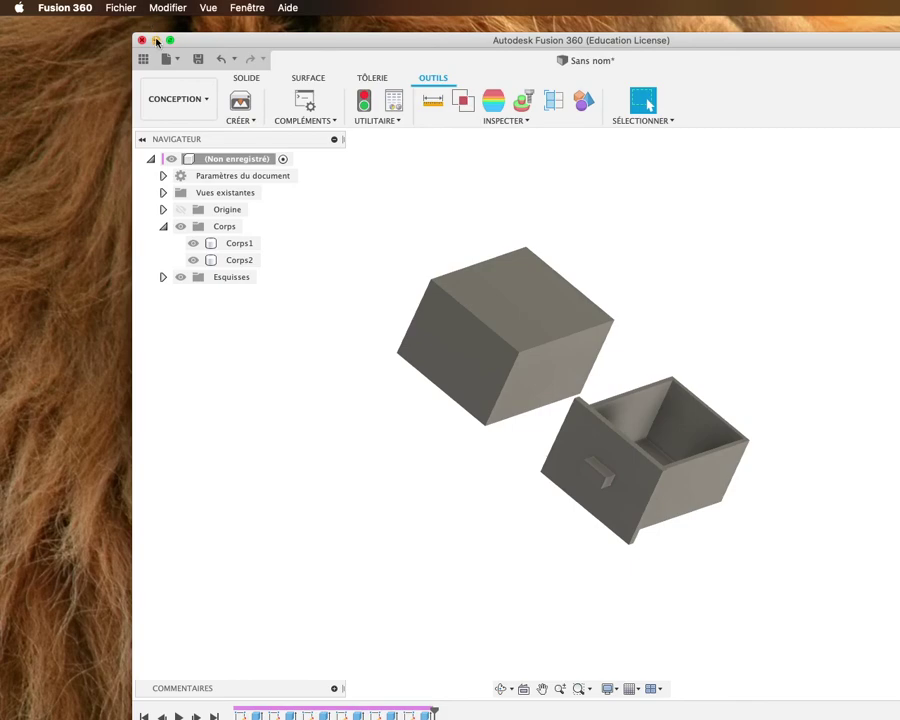
# Minimise the Fusion 360 window, switch to Cura by Dagoma and enlarge its window to fill the screen.
pyautogui.click(156, 40)
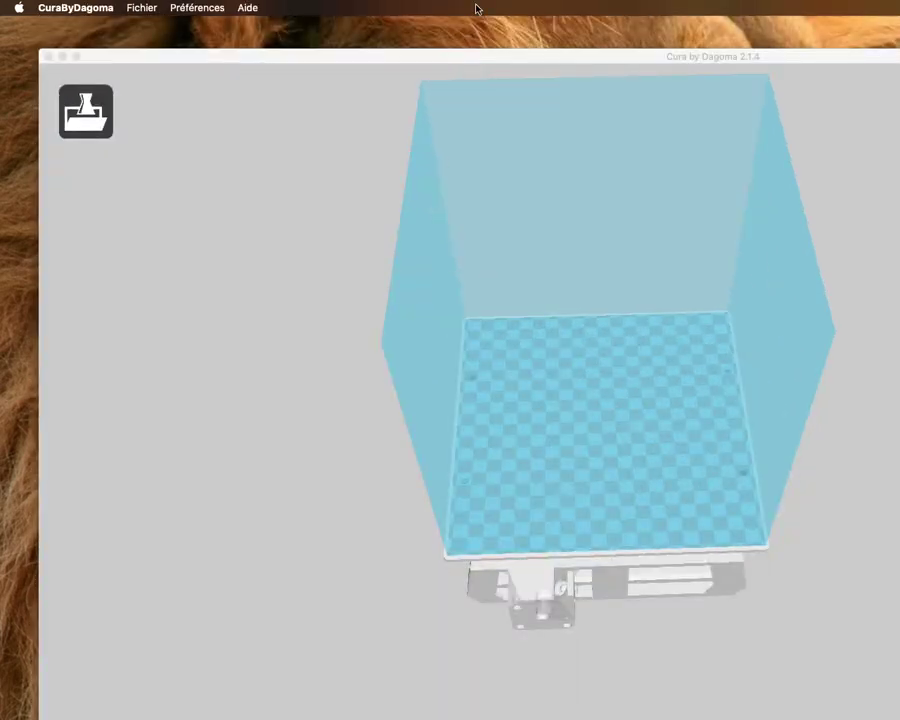
pyautogui.click(76, 56)
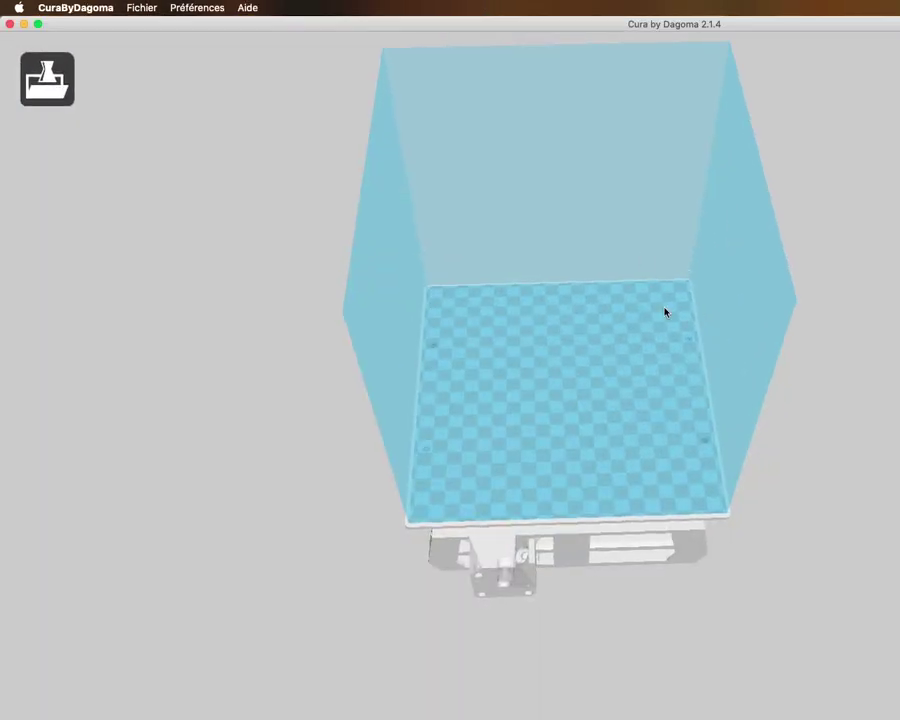
pyautogui.scroll(5, 442, 287)
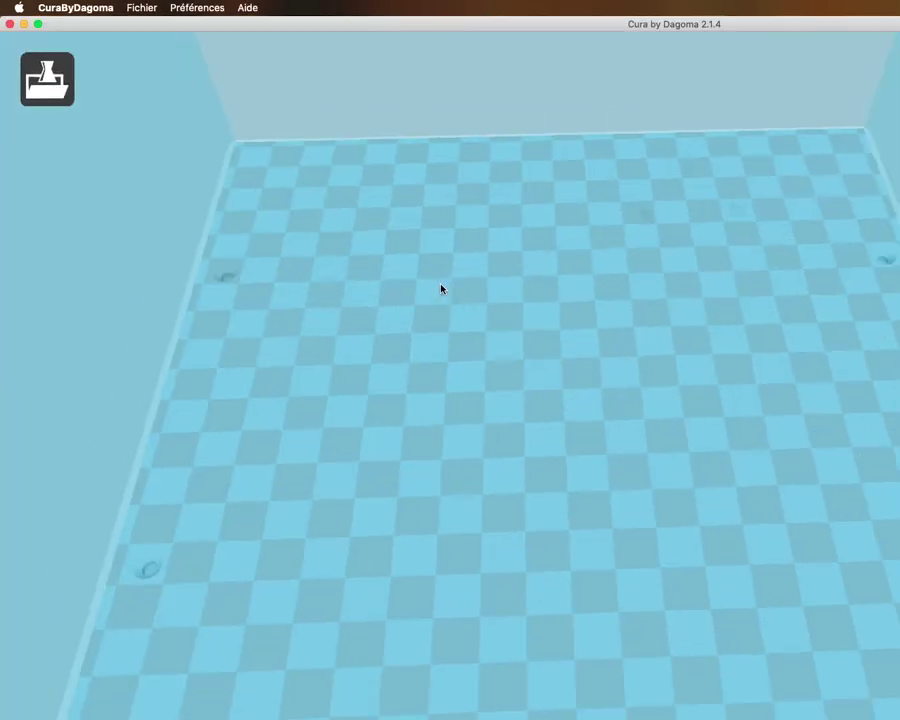
pyautogui.scroll(-5, 444, 287)
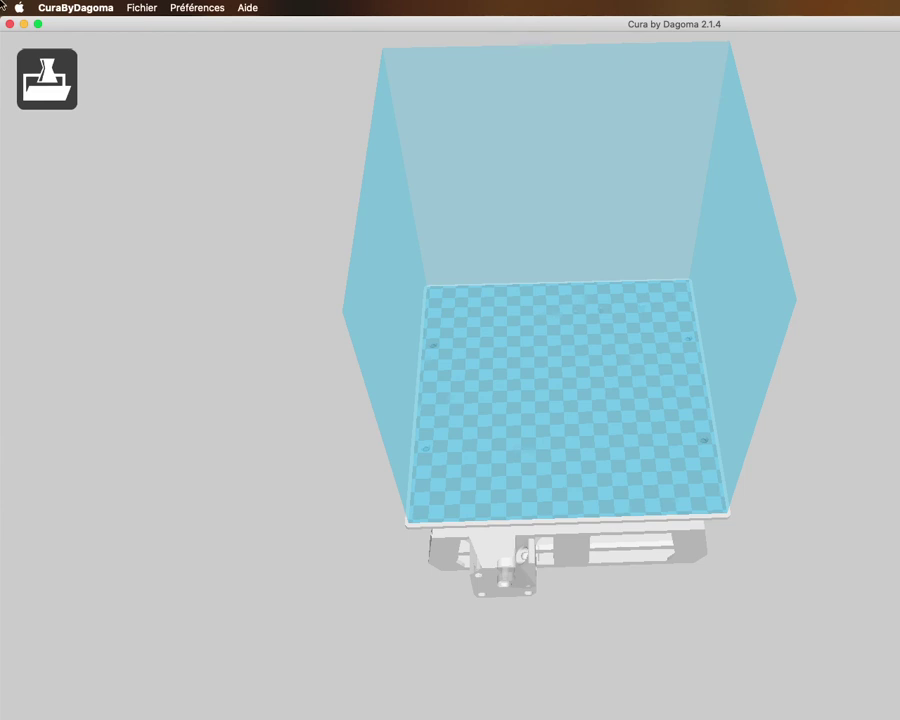
pyautogui.moveTo(564, 160); pyautogui.dragTo(575, 169)
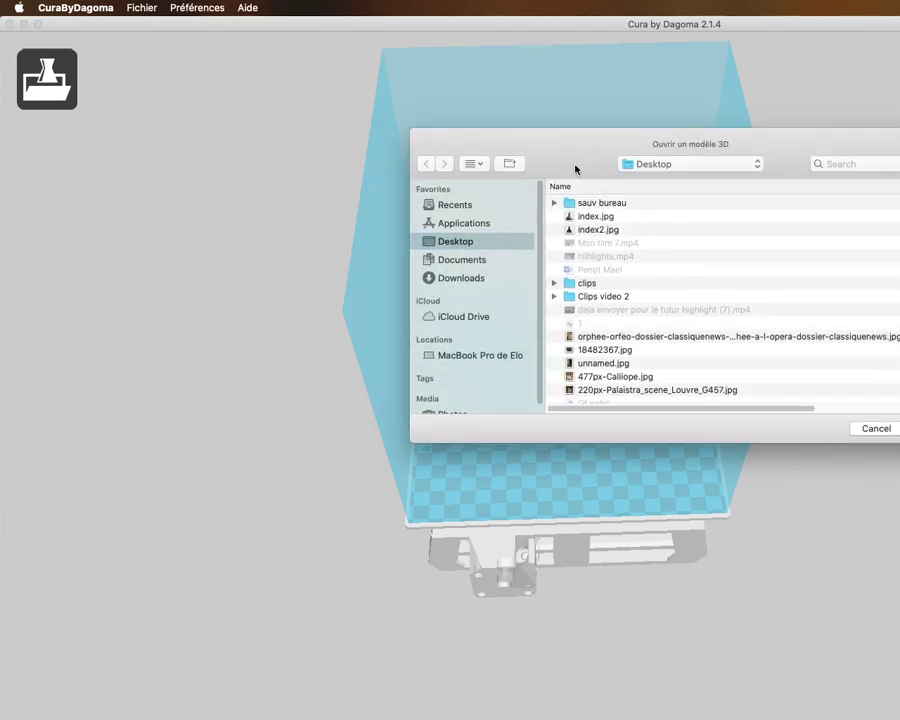
pyautogui.click(882, 429)
pyautogui.moveTo(679, 544); pyautogui.dragTo(620, 480, button='right')
# Open boite1.stl from the Desktop folder and view the whole box on the build plate.
pyautogui.click(148, 8)
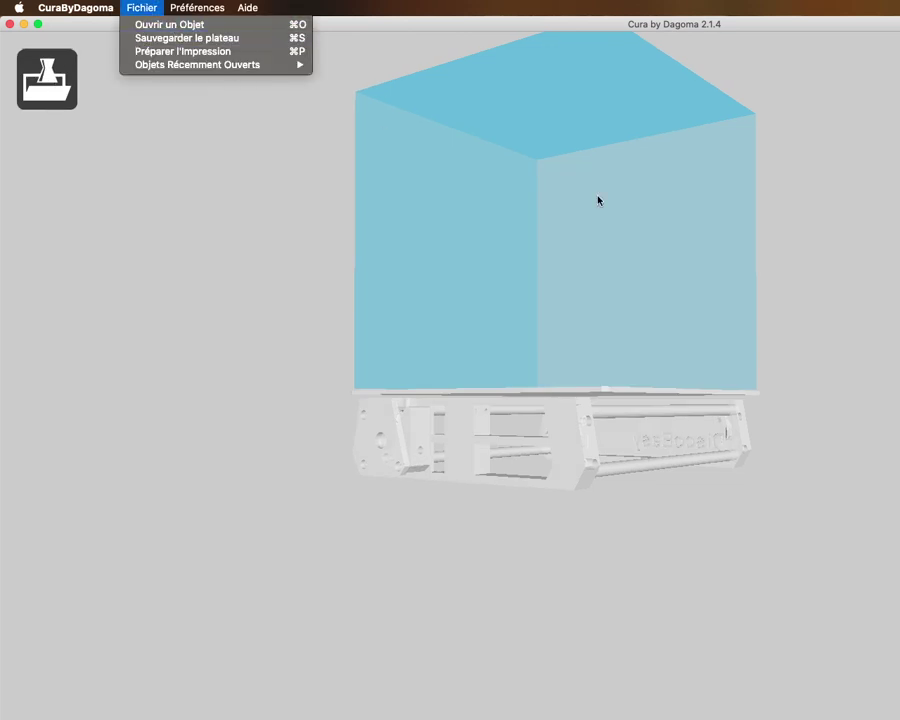
pyautogui.click(421, 141)
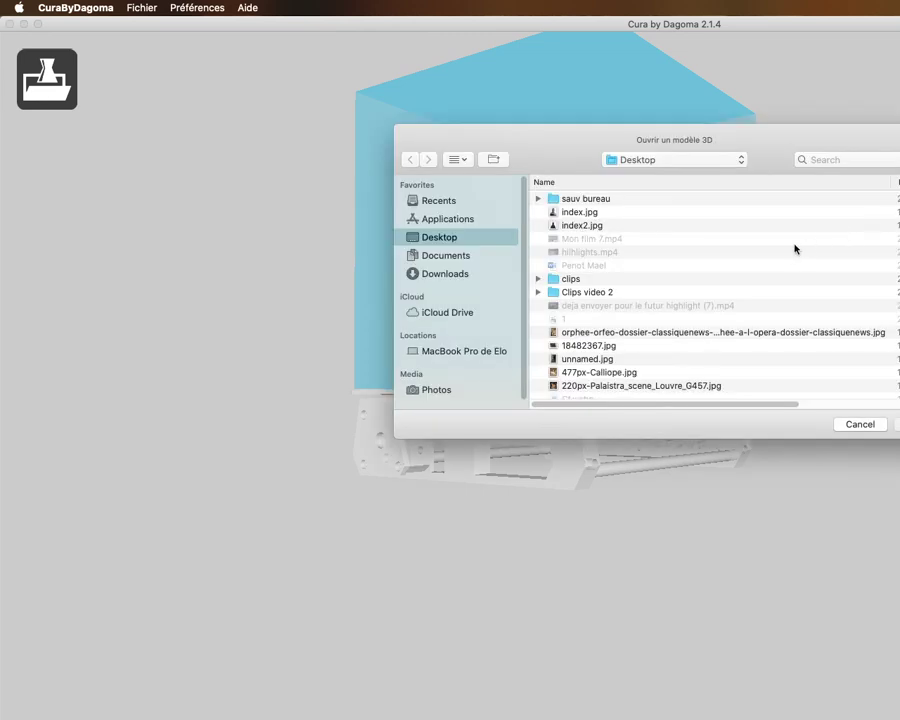
pyautogui.scroll(-6, 735, 275)
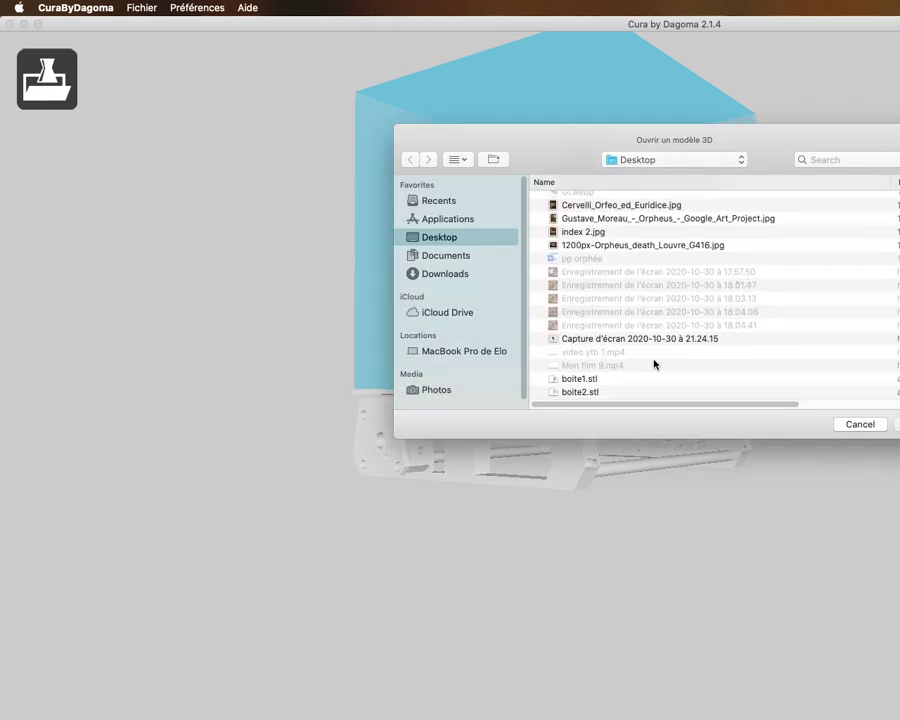
pyautogui.click(625, 378)
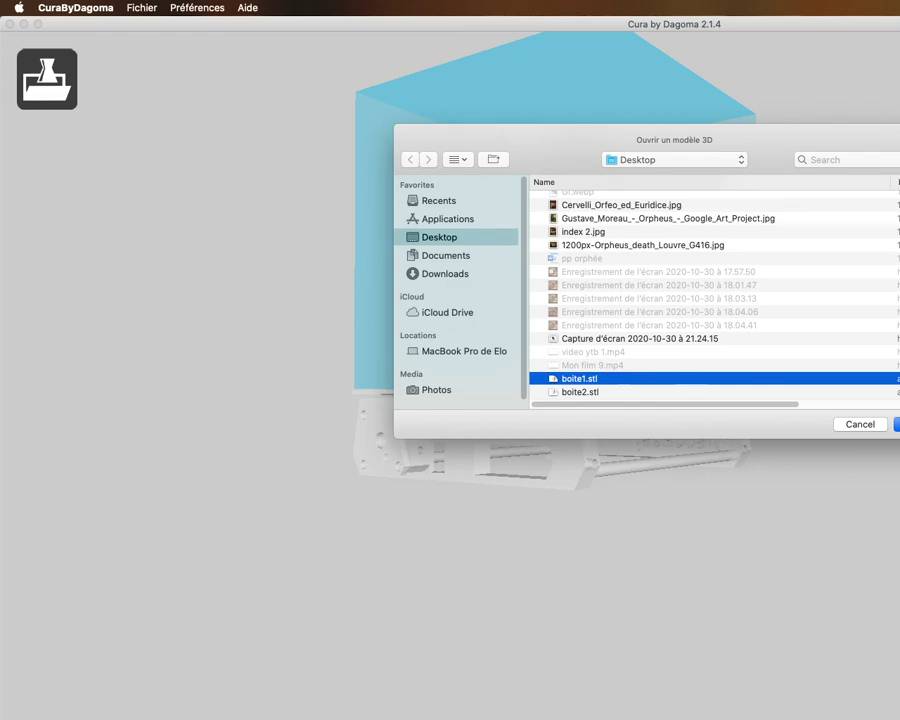
pyautogui.click(897, 424)
pyautogui.scroll(5, 558, 348)
pyautogui.scroll(-5, 558, 348)
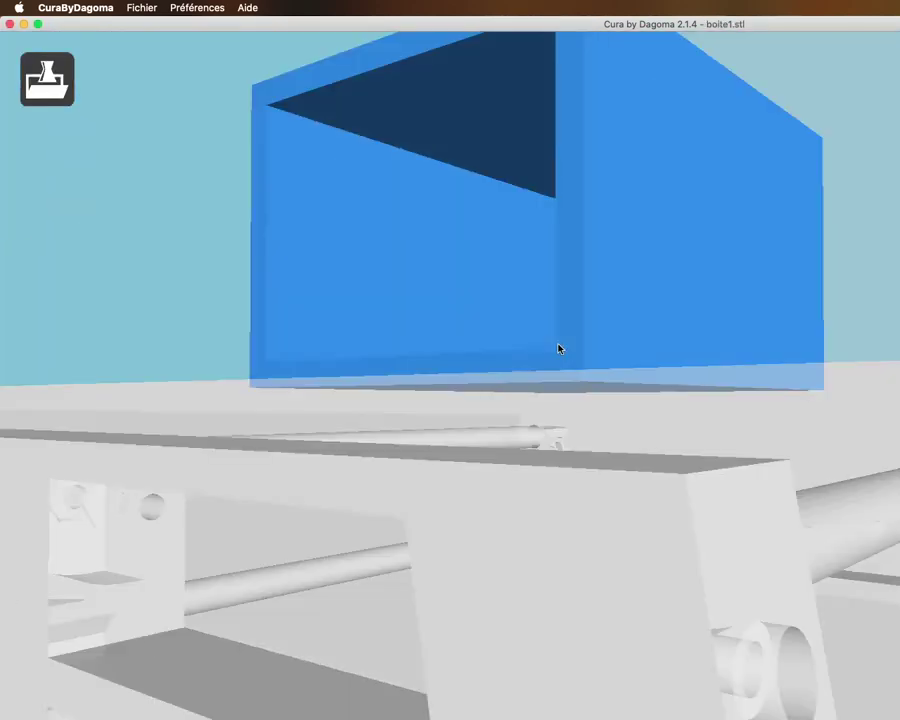
pyautogui.scroll(-8, 558, 348)
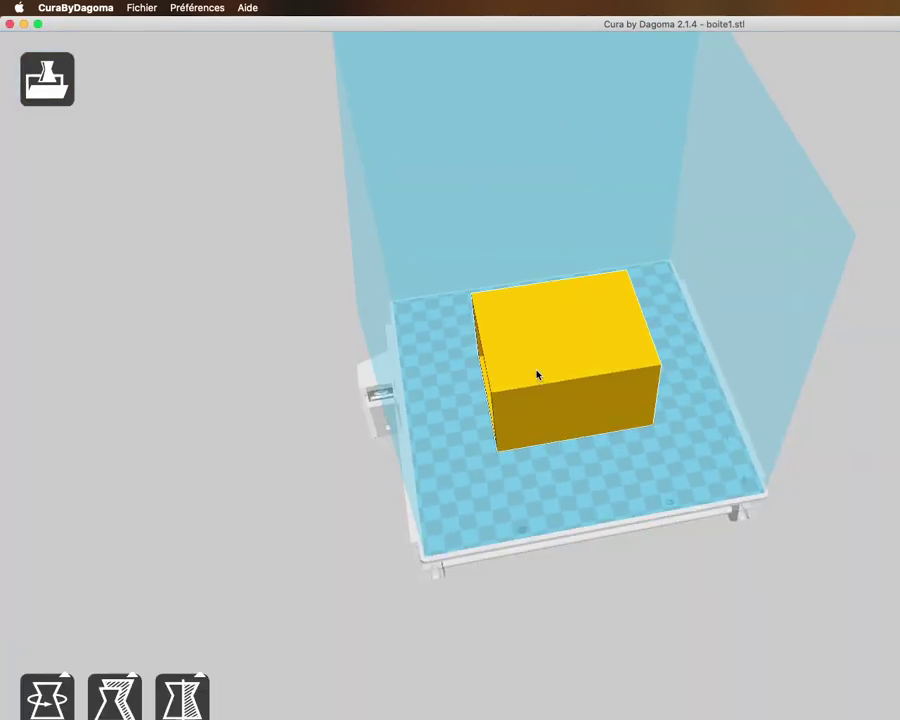
# Check the box's rotation rings, deselect the box and examine its placement on the build plate from several angles.
pyautogui.click(494, 411)
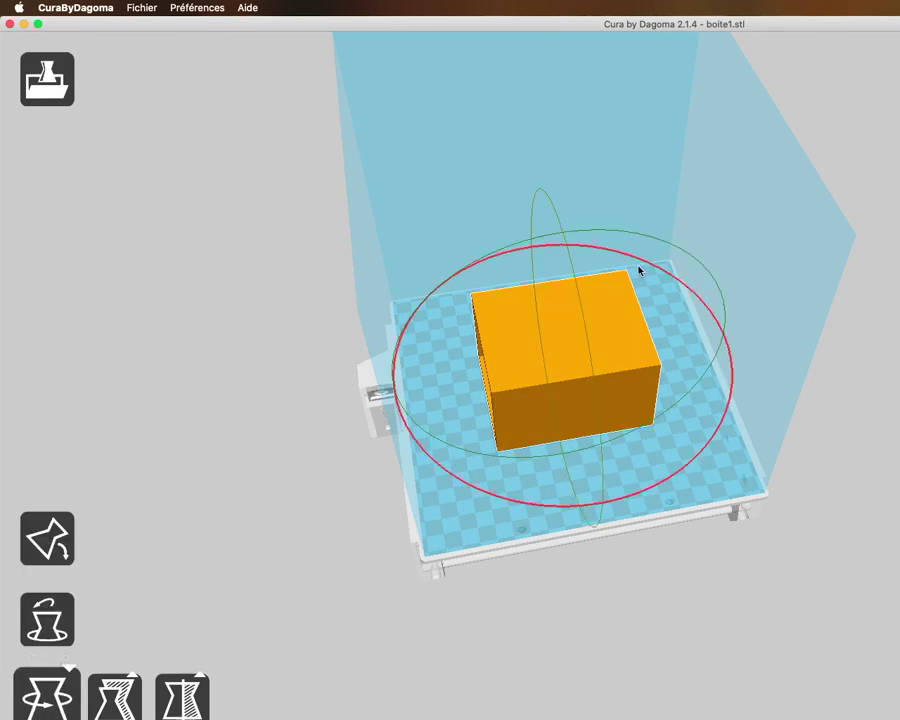
pyautogui.moveTo(657, 266)
pyautogui.mouseDown()
pyautogui.moveTo(711, 271)
pyautogui.moveTo(741, 291)
pyautogui.moveTo(630, 260)
pyautogui.moveTo(651, 257)
pyautogui.mouseUp()
pyautogui.scroll(3, 651, 257)
pyautogui.click(700, 230)
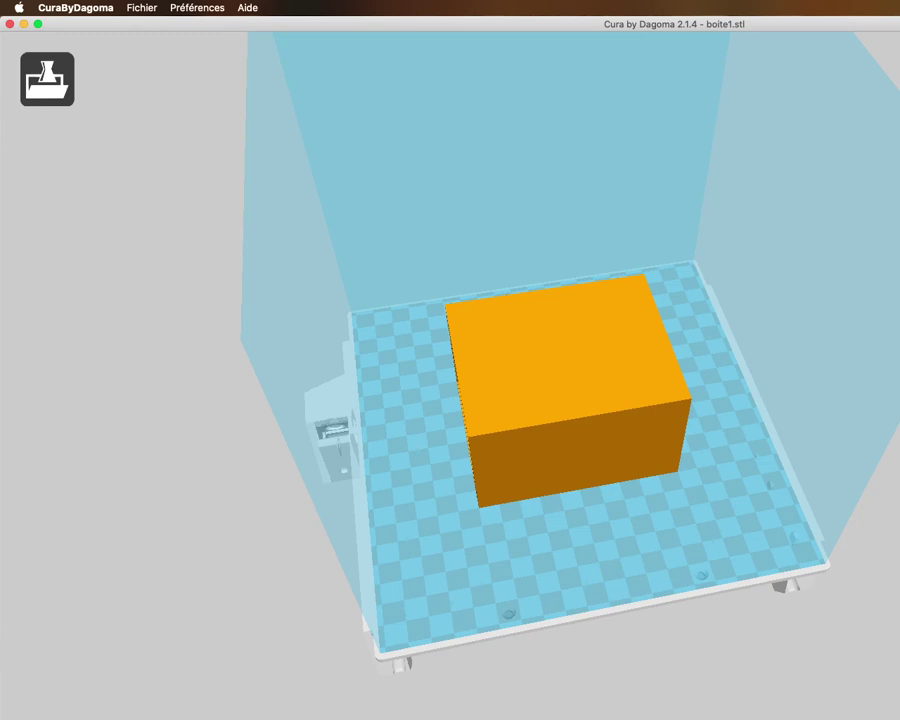
pyautogui.scroll(-3, 369, 496)
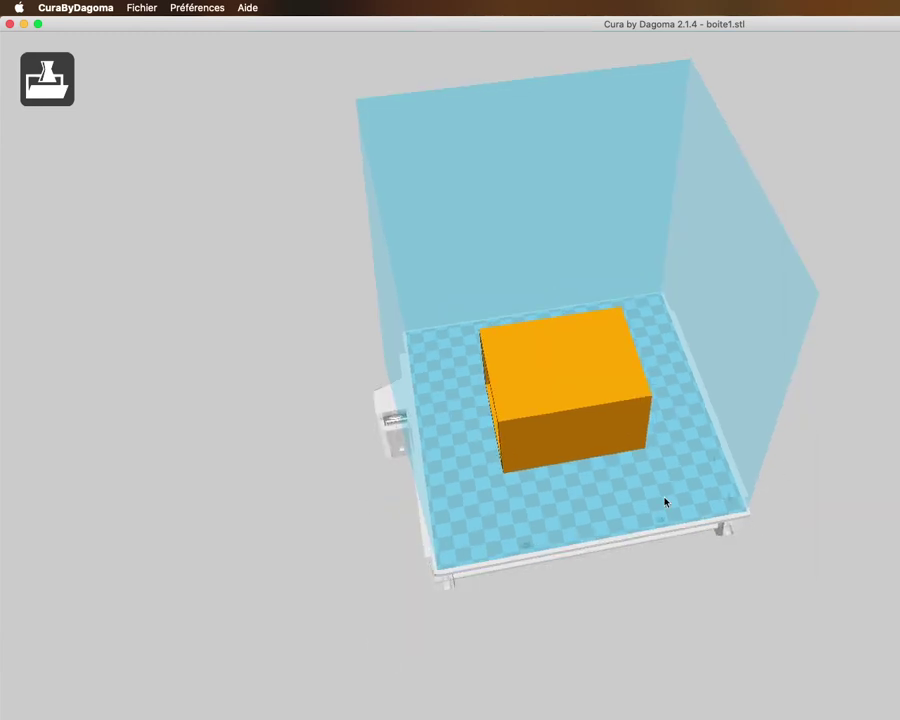
pyautogui.moveTo(782, 479); pyautogui.dragTo(653, 505, button='right')
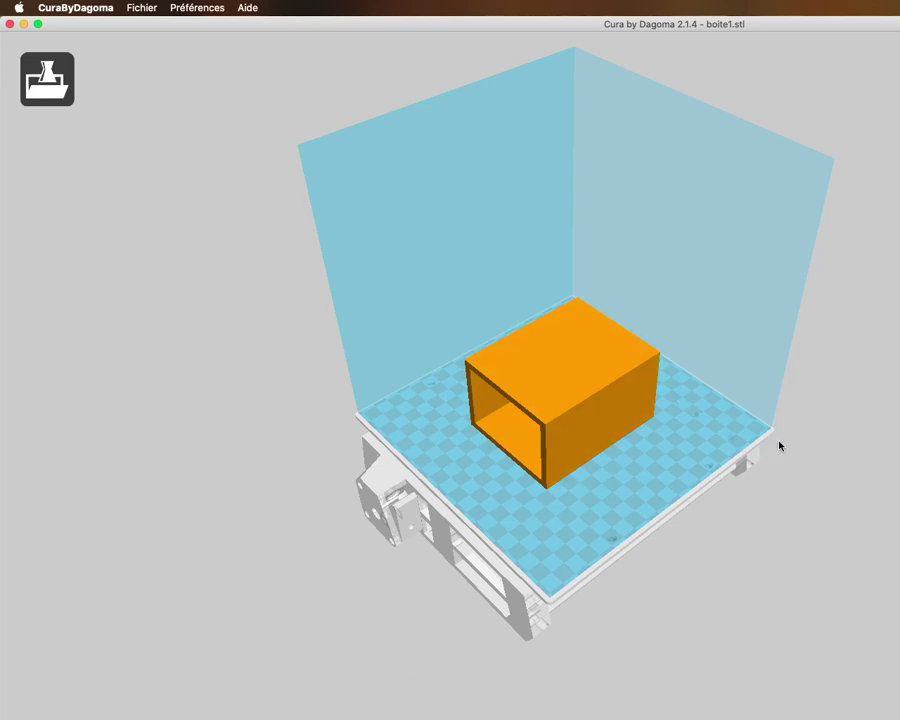
pyautogui.moveTo(779, 525); pyautogui.dragTo(786, 489, button='right')
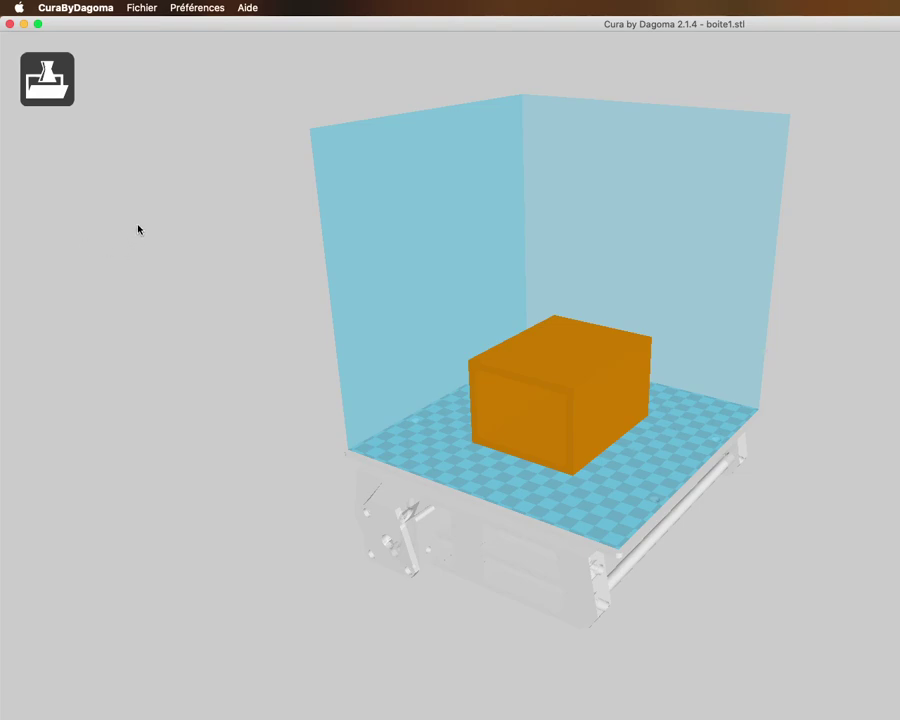